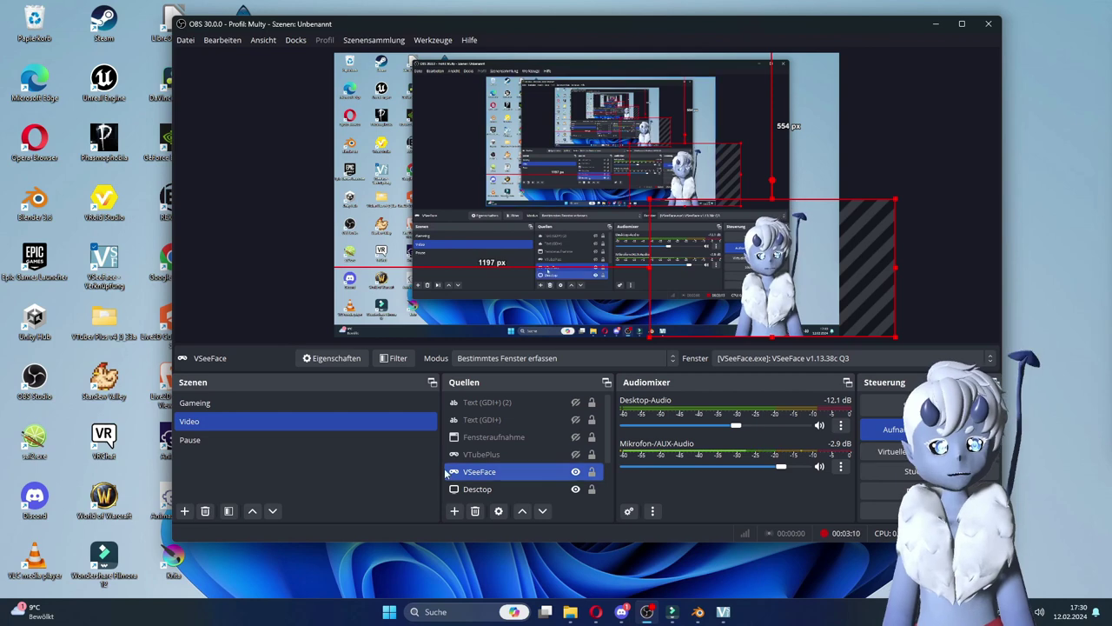
- Move the VSeeFace avatar source to the lower-left corner of the Video scene's canvas
{"action": "left_click", "coordinate": [256, 399]}
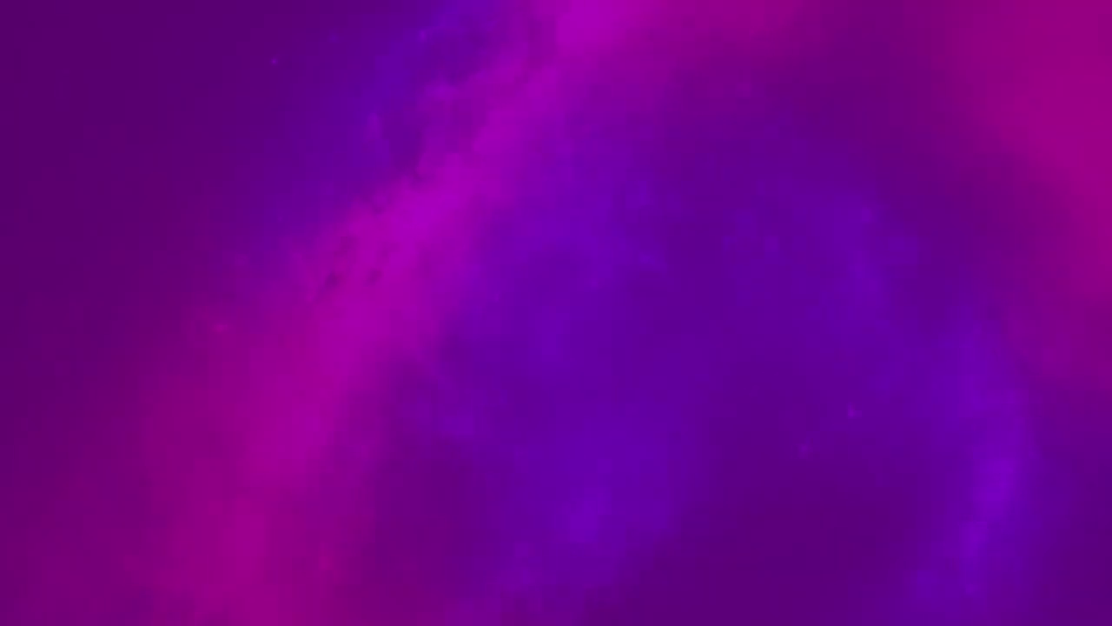
{"action": "left_click", "coordinate": [356, 419]}
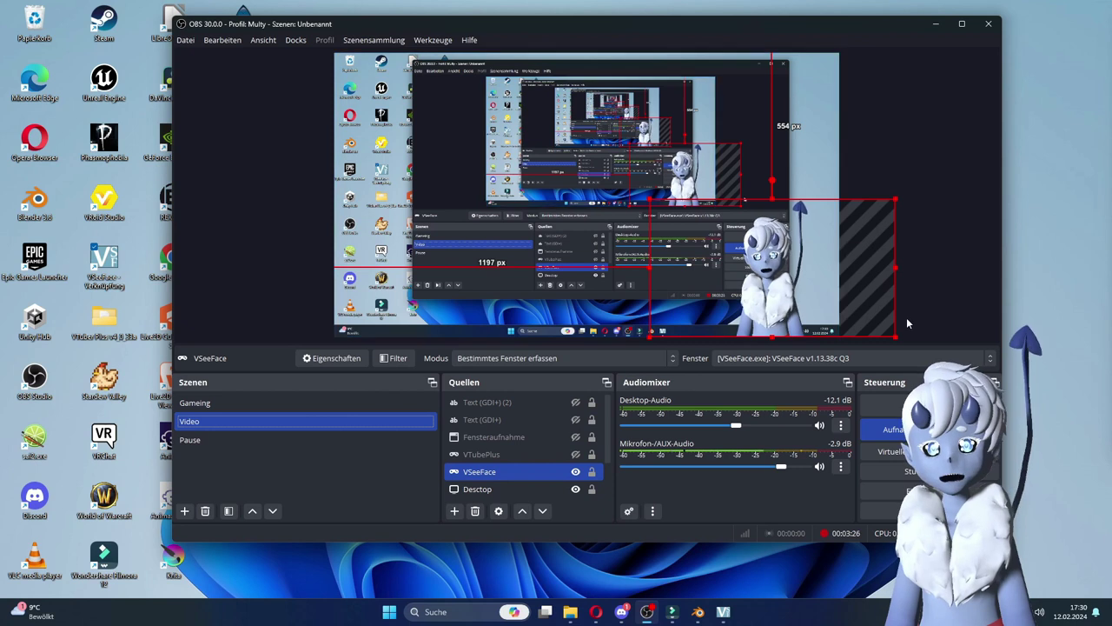
{"action": "left_click_drag", "start_coordinate": [782, 300], "coordinate": [377, 306]}
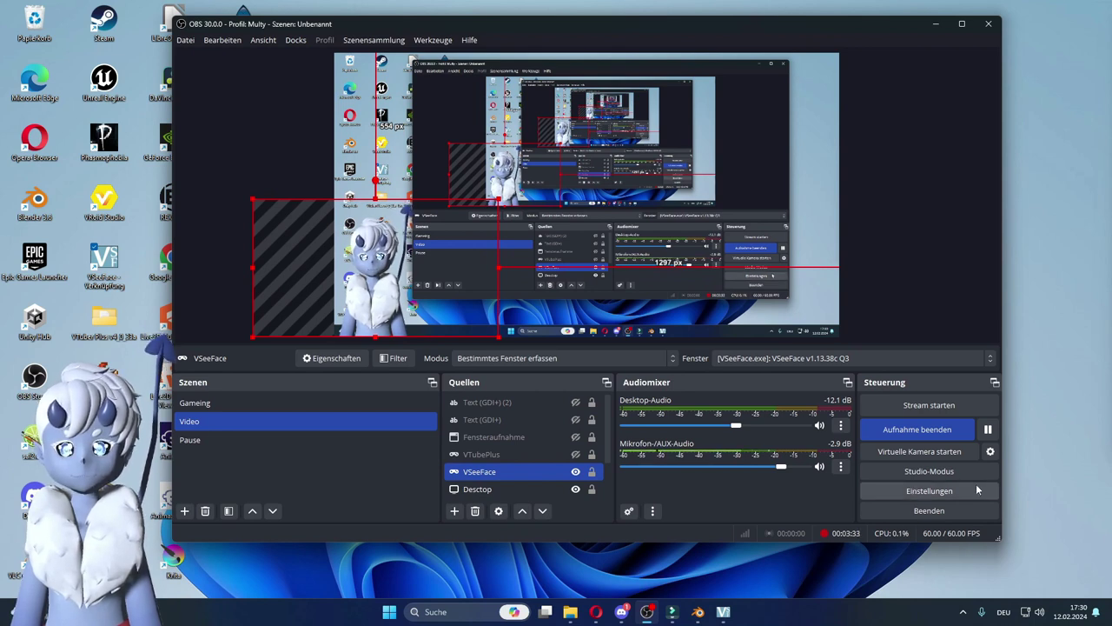
- Examine the streaming platform options in the stream settings, keeping Restream.io as the platform
{"action": "left_click", "coordinate": [933, 493]}
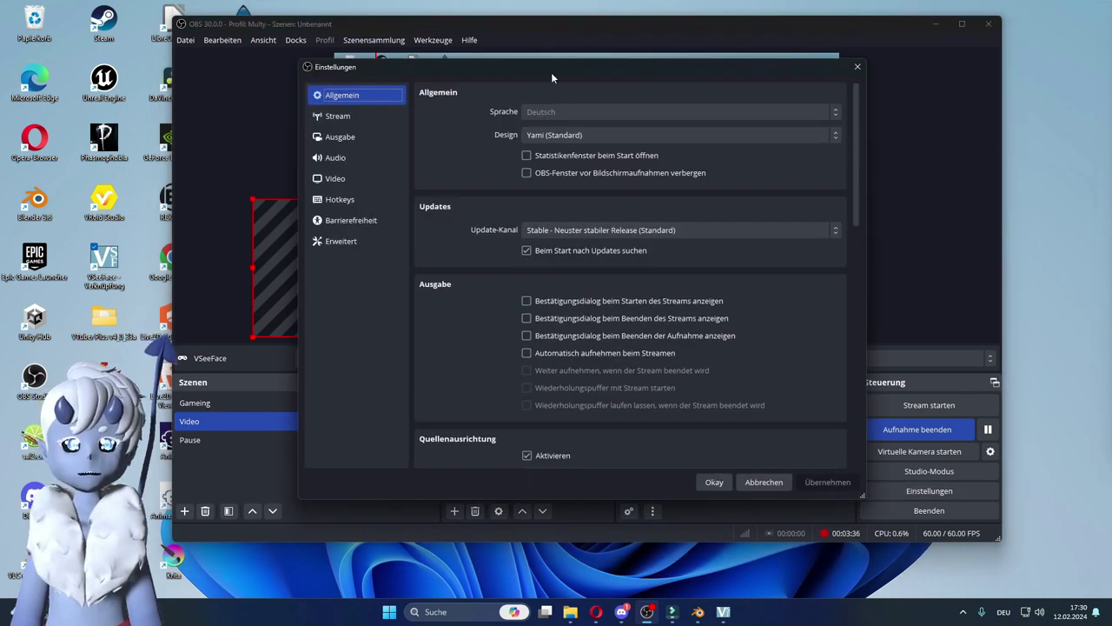
{"action": "left_click_drag", "start_coordinate": [550, 73], "coordinate": [577, 74]}
{"action": "left_click", "coordinate": [385, 118]}
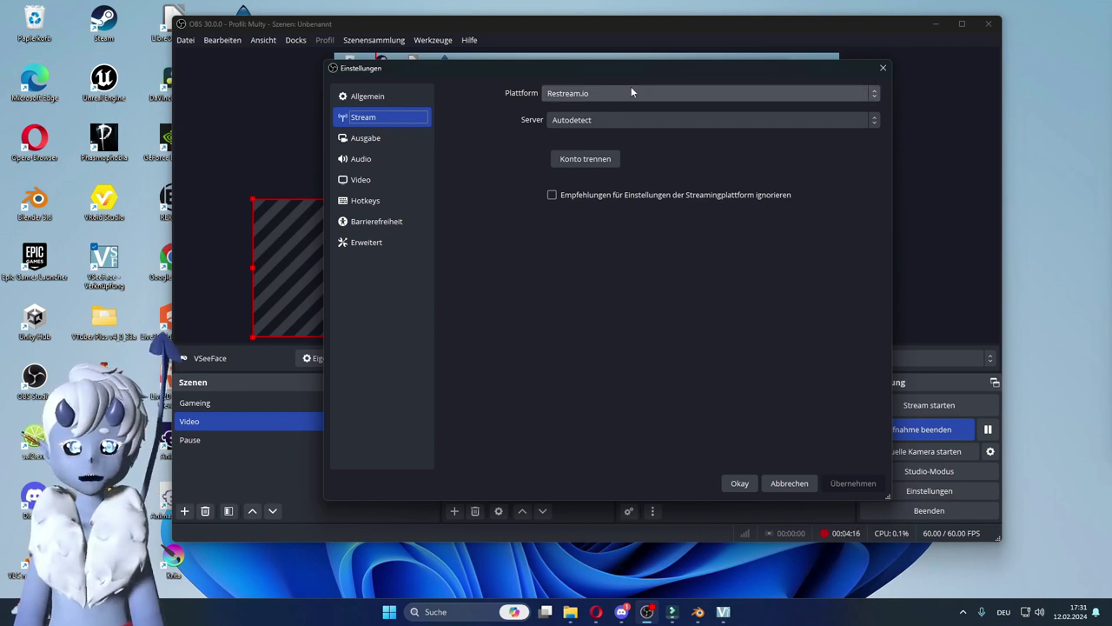
{"action": "left_click", "coordinate": [561, 92]}
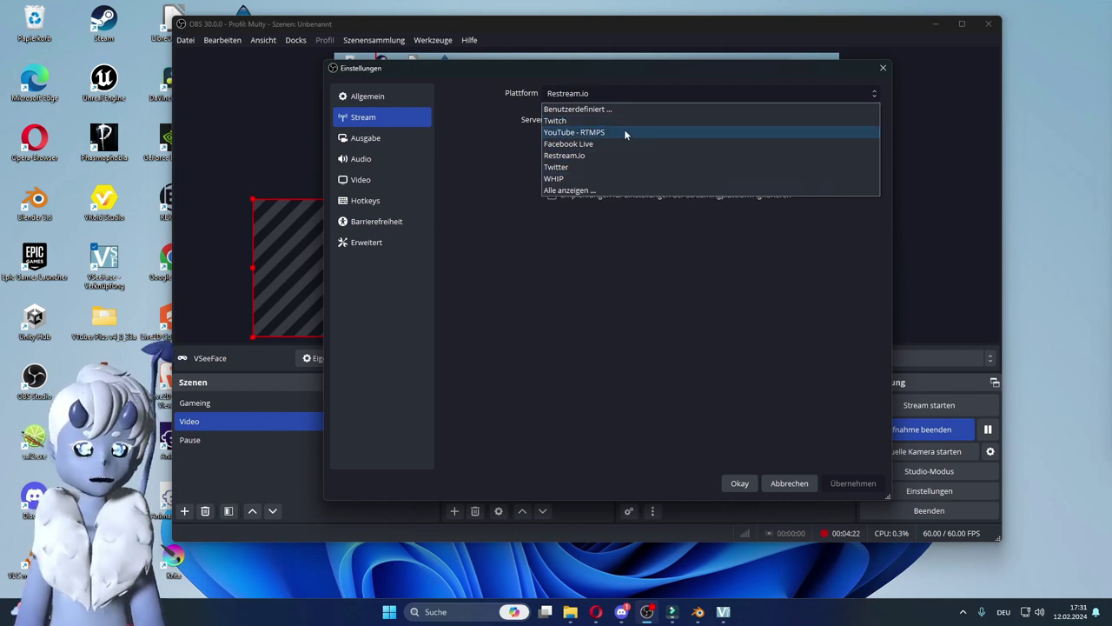
{"action": "left_click", "coordinate": [461, 95]}
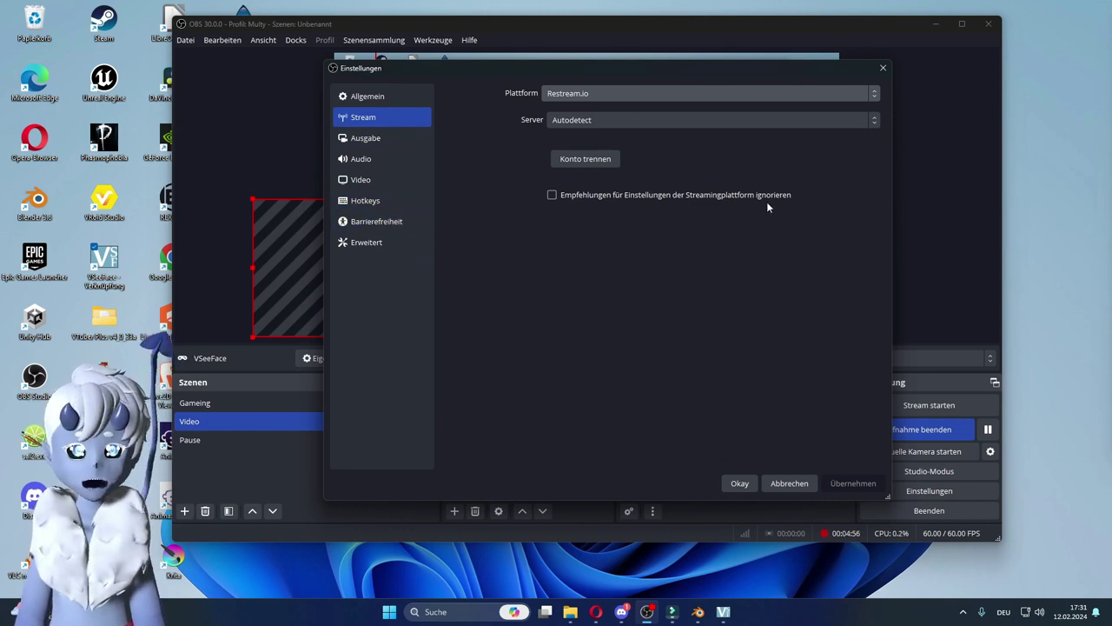
{"action": "left_click", "coordinate": [752, 485]}
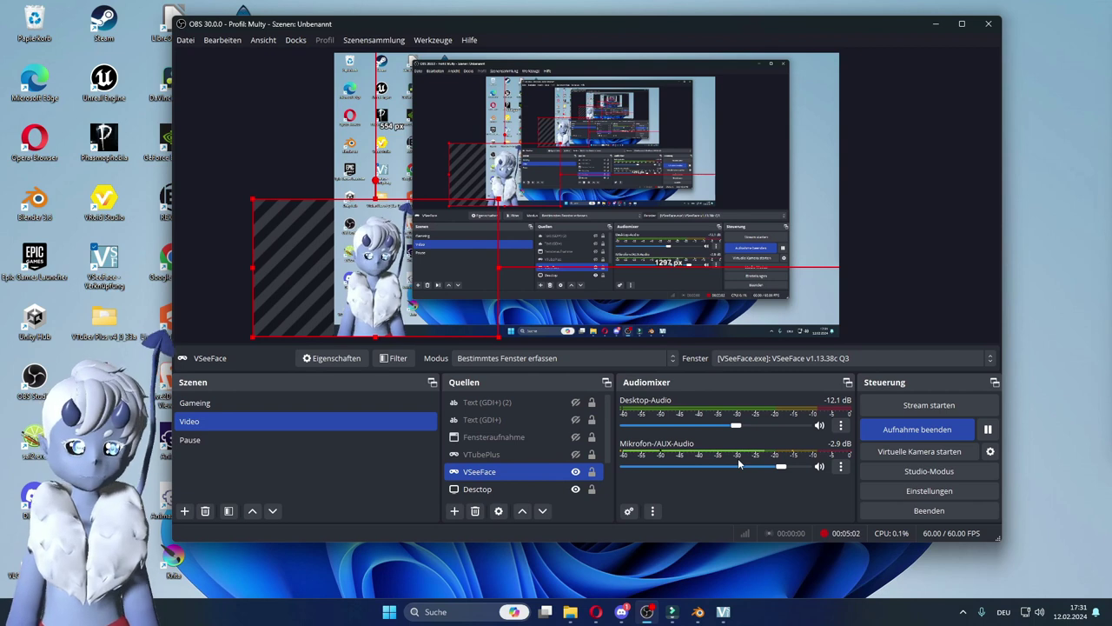
- Stop the running recording and start a new one
{"action": "left_click", "coordinate": [924, 429]}
{"action": "left_click", "coordinate": [925, 428]}
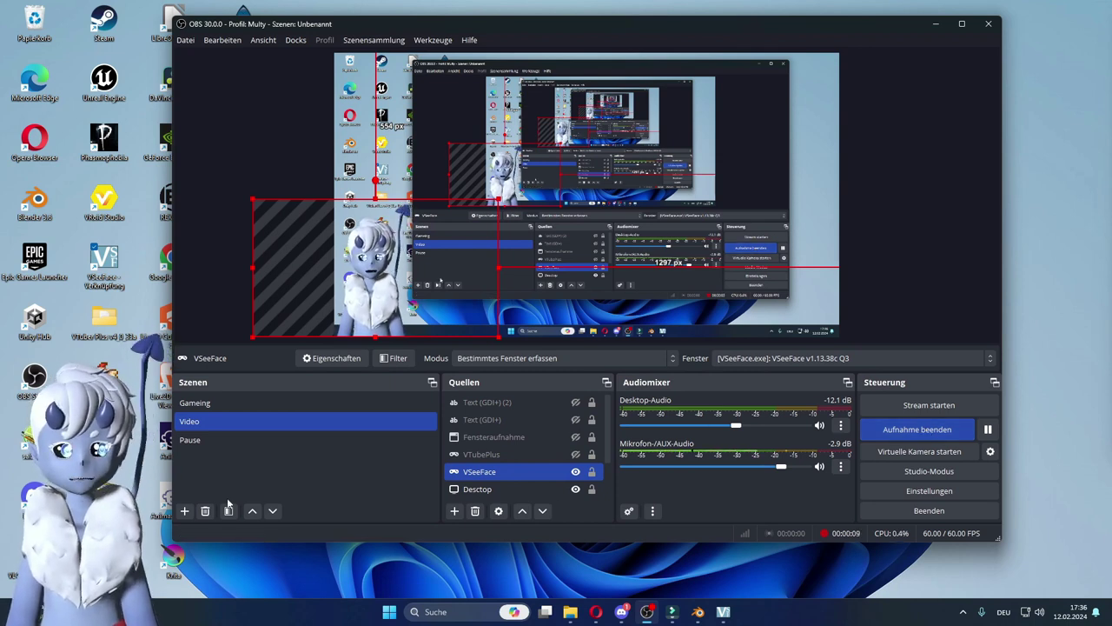
- Add a new scene named test
{"action": "left_click", "coordinate": [186, 511]}
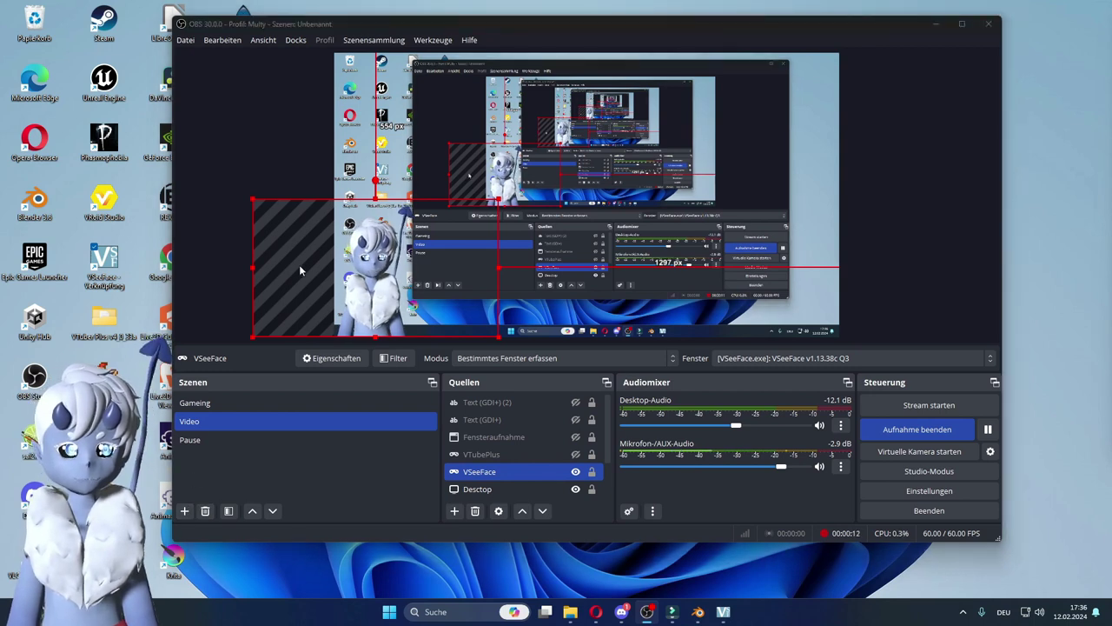
{"action": "left_click", "coordinate": [185, 511]}
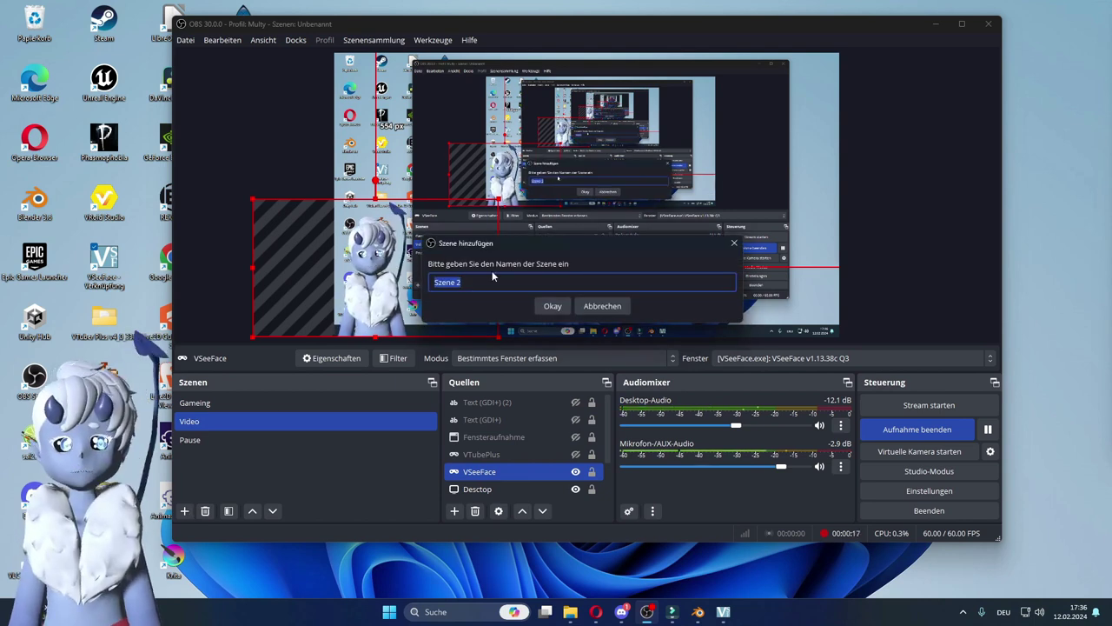
{"action": "type", "text": "Test"}
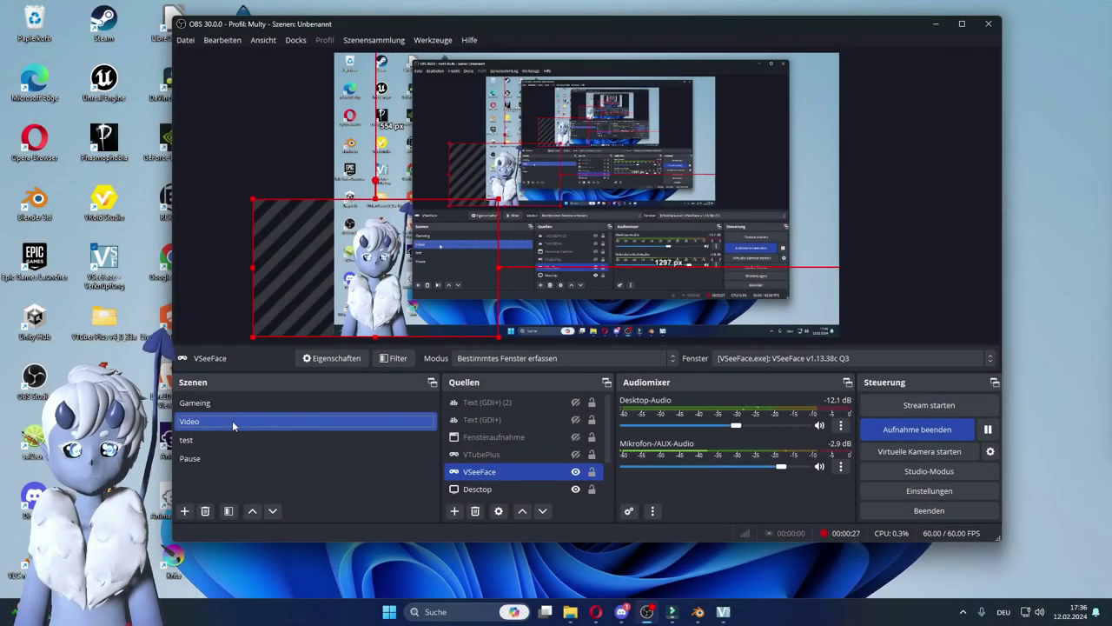
{"action": "left_click", "coordinate": [546, 487], "text": "ctrl"}
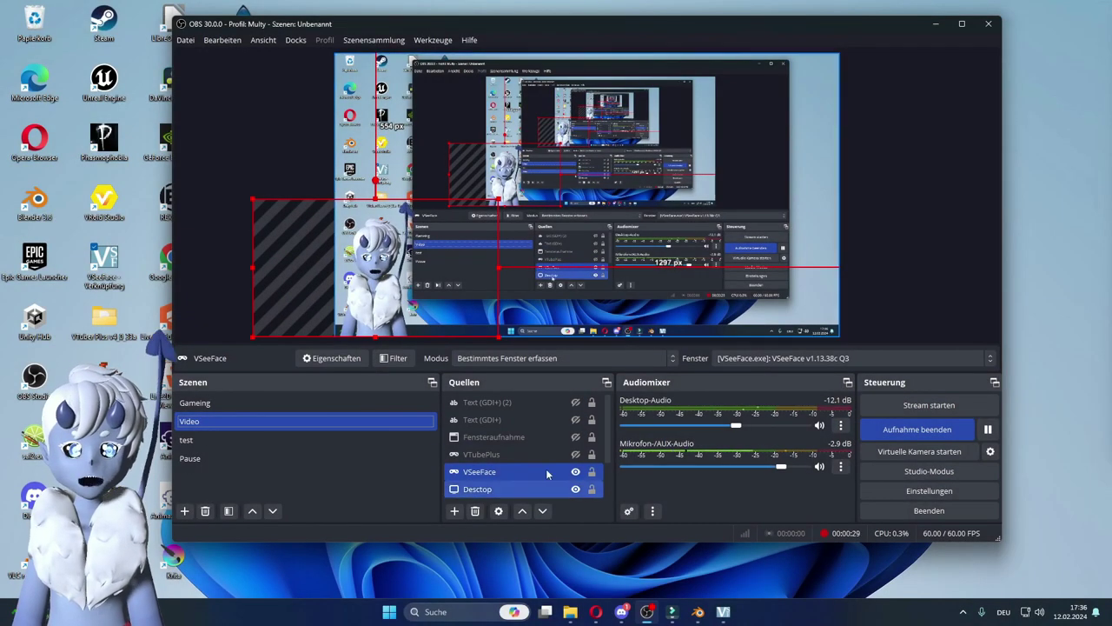
{"action": "left_click_drag", "start_coordinate": [303, 417], "coordinate": [234, 420]}
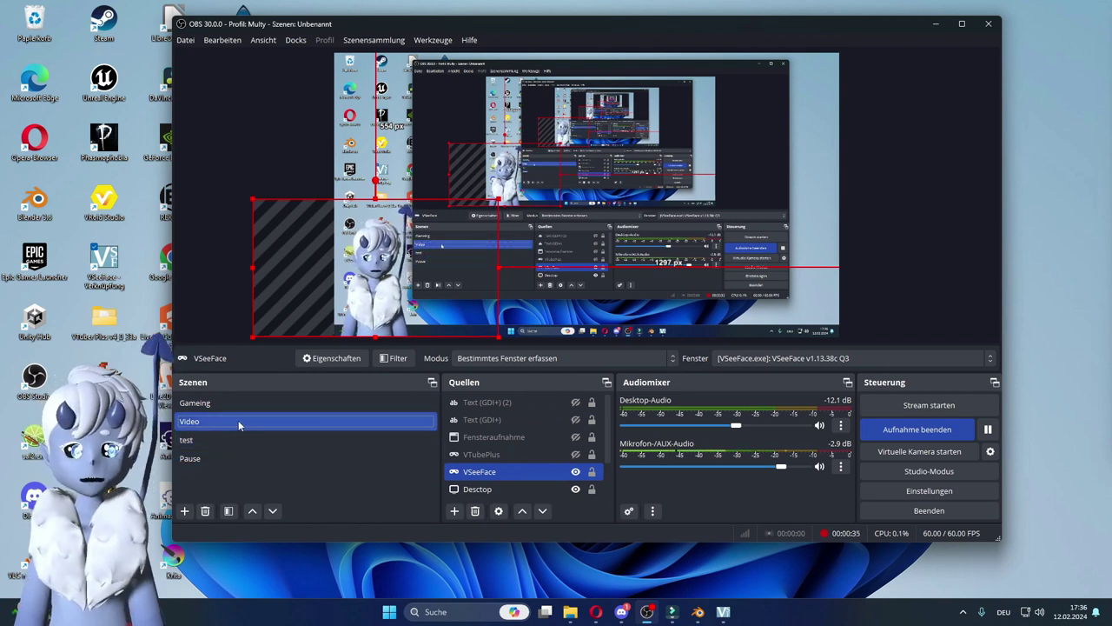
{"action": "left_click_drag", "start_coordinate": [241, 424], "coordinate": [402, 467]}
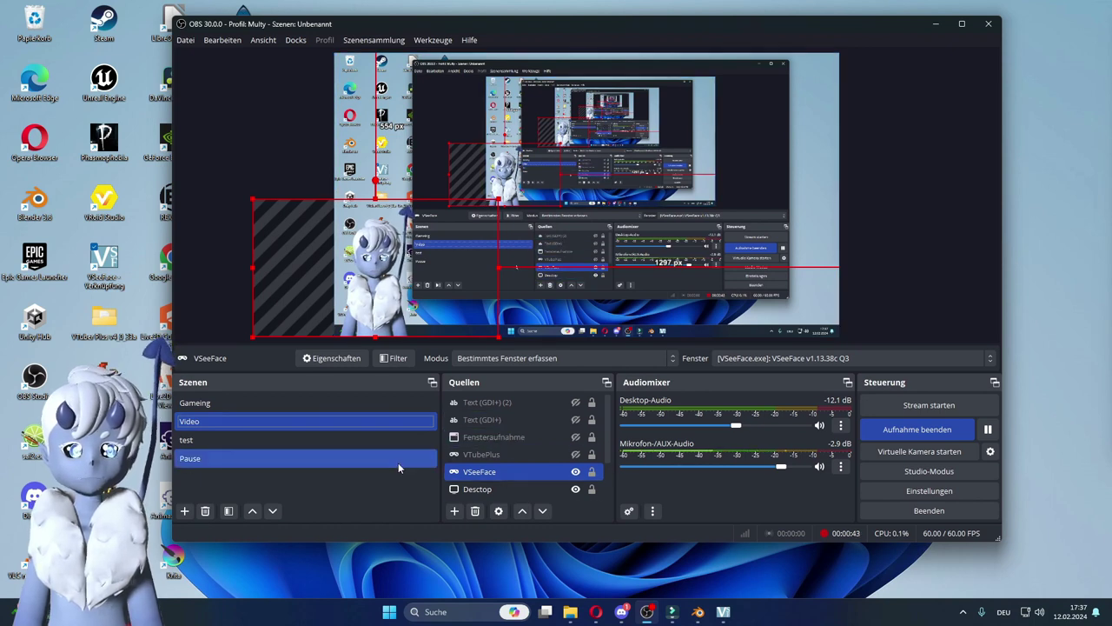
- Add a new Bildschirmaufnahme source to the Video scene, capturing the PHILIPS FTV primary display with the mouse cursor included
{"action": "left_click", "coordinate": [457, 513]}
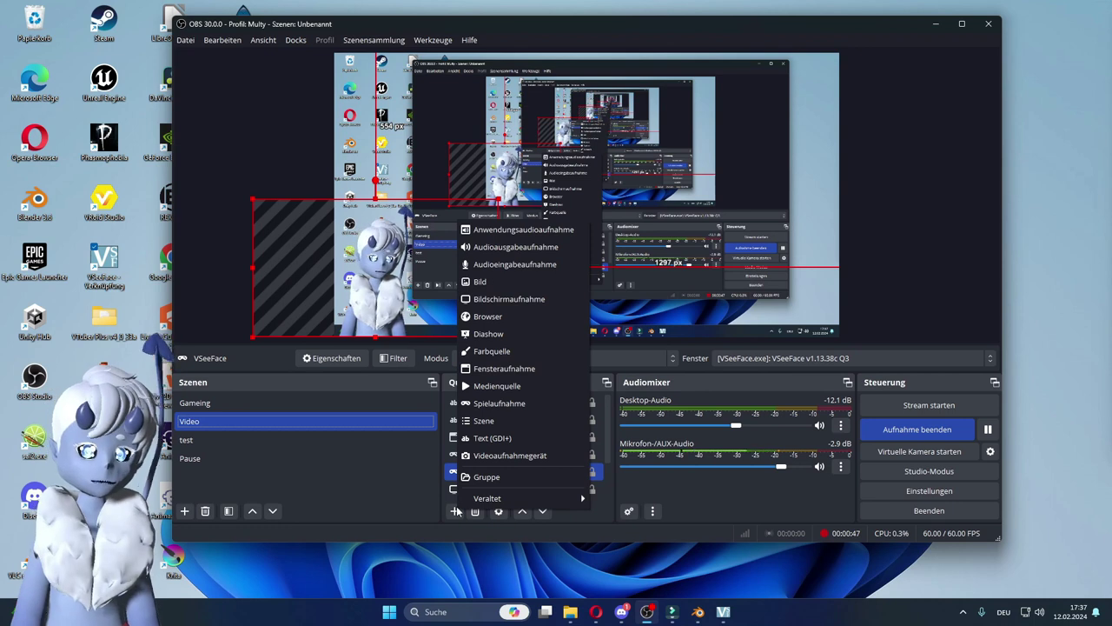
{"action": "left_click", "coordinate": [489, 300]}
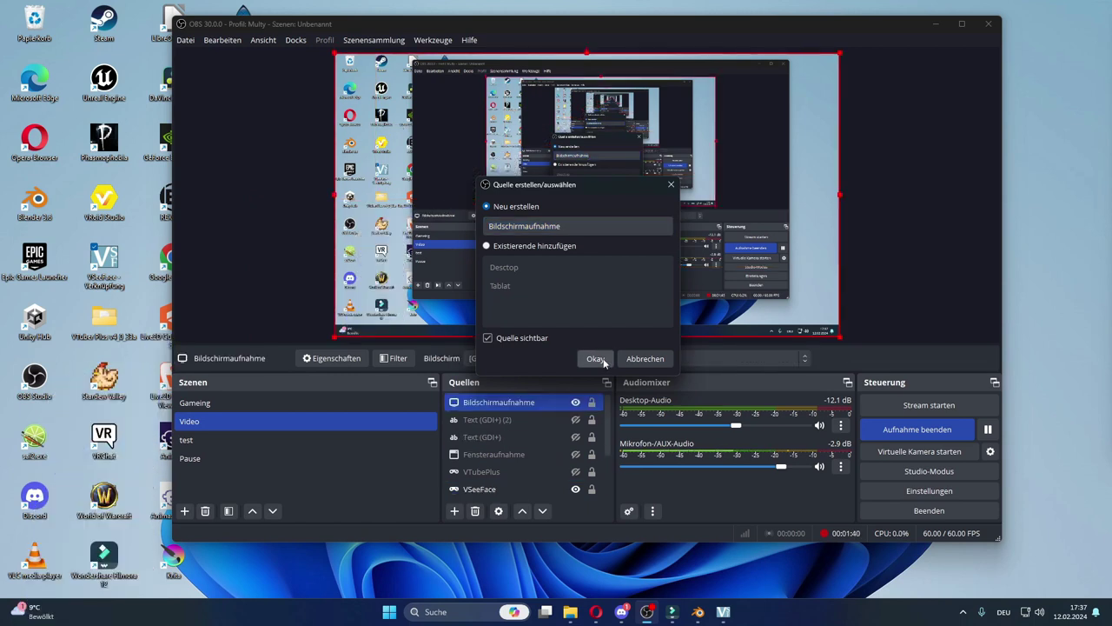
{"action": "left_click", "coordinate": [596, 359]}
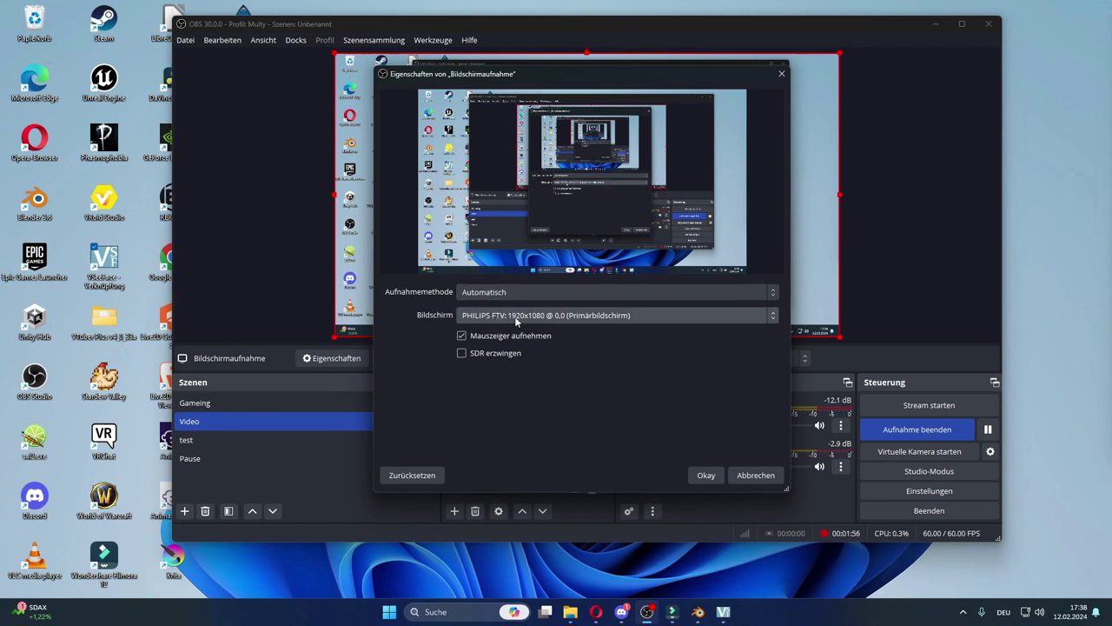
{"action": "left_click", "coordinate": [647, 319]}
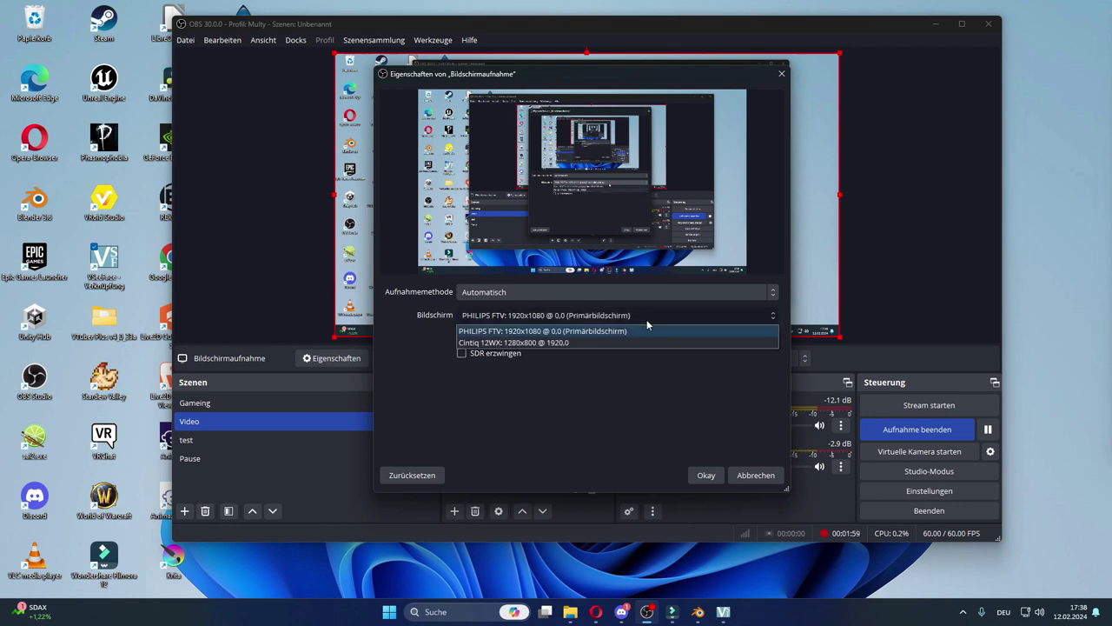
{"action": "left_click", "coordinate": [598, 331]}
{"action": "left_click", "coordinate": [461, 335]}
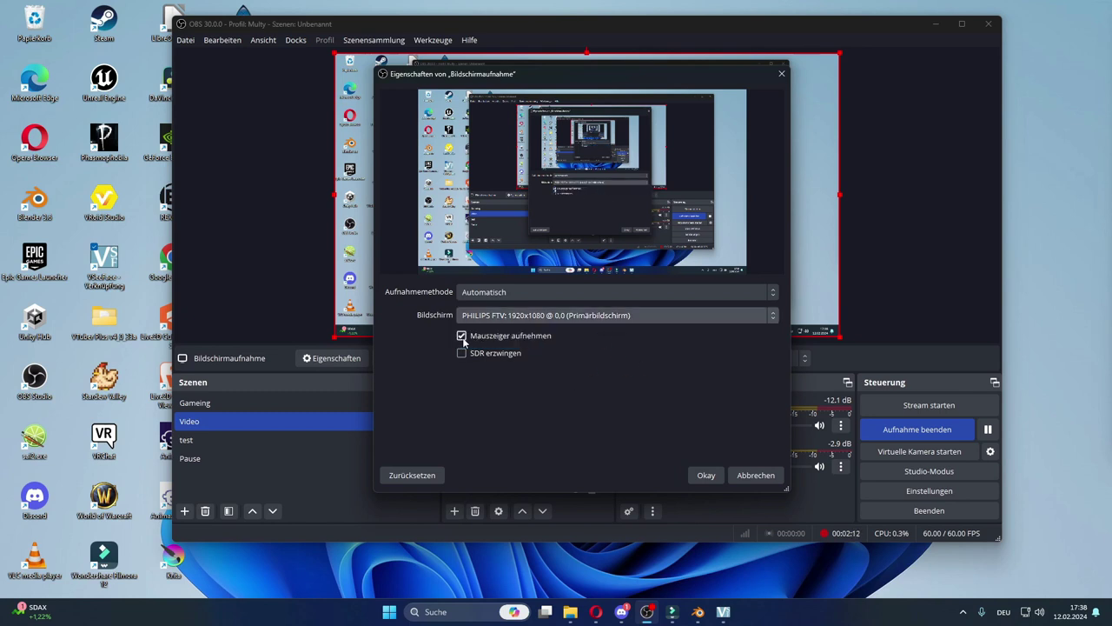
{"action": "left_click", "coordinate": [706, 476]}
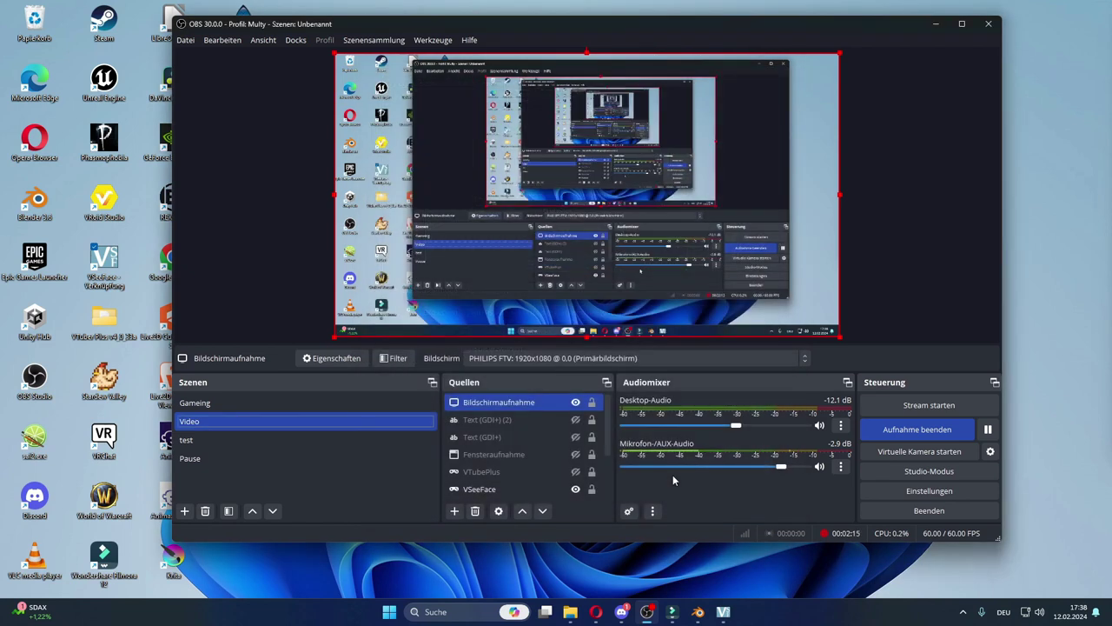
- Move the Bildschirmaufnahme source five places down in the Video scene's source order, below VSeeFace
{"action": "left_click", "coordinate": [563, 402]}
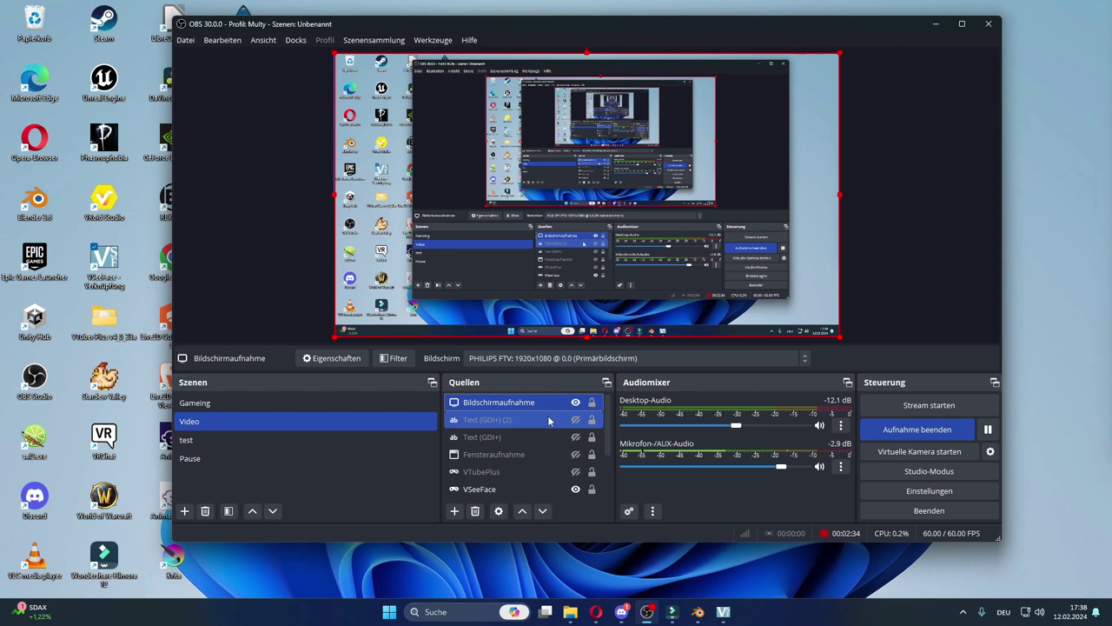
{"action": "left_click_drag", "start_coordinate": [548, 416], "coordinate": [540, 510]}
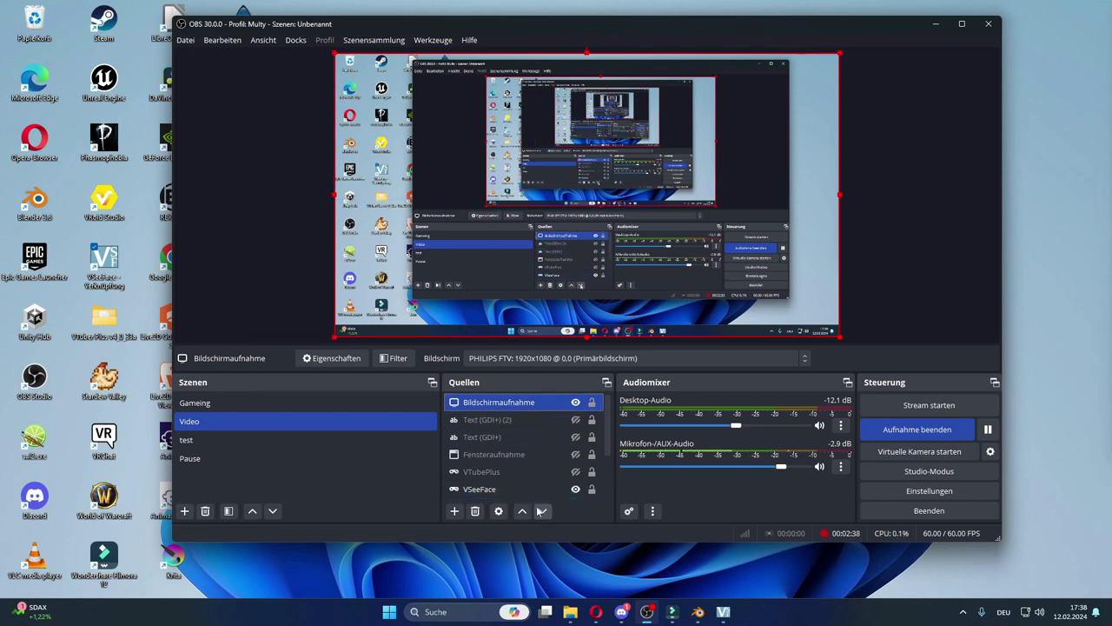
{"action": "left_click", "coordinate": [511, 493], "text": "ctrl"}
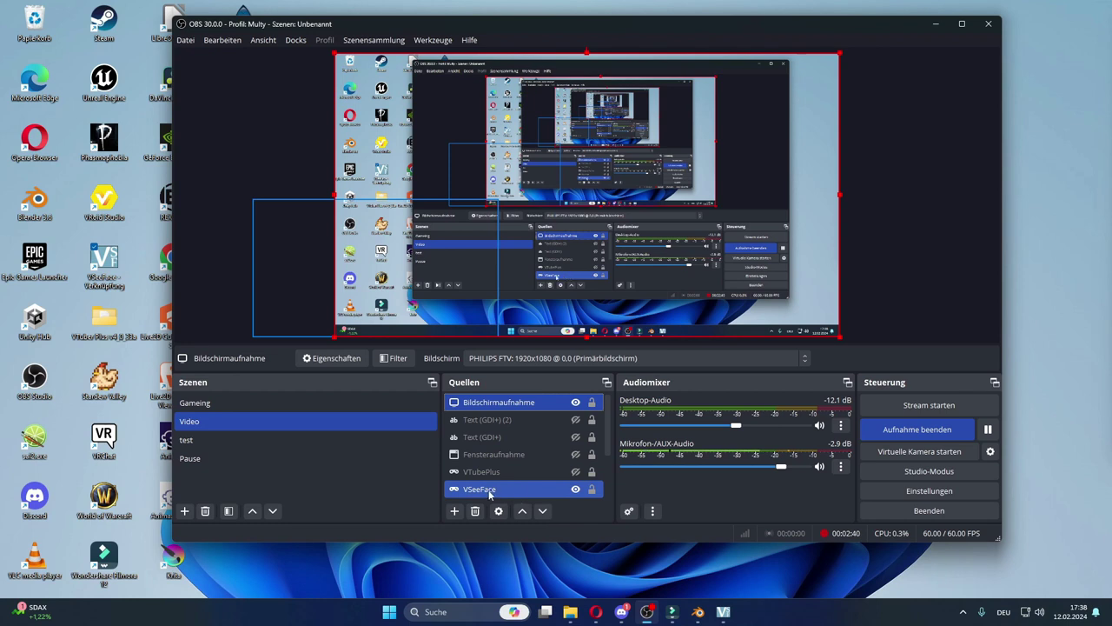
{"action": "left_click", "coordinate": [489, 494], "text": "ctrl"}
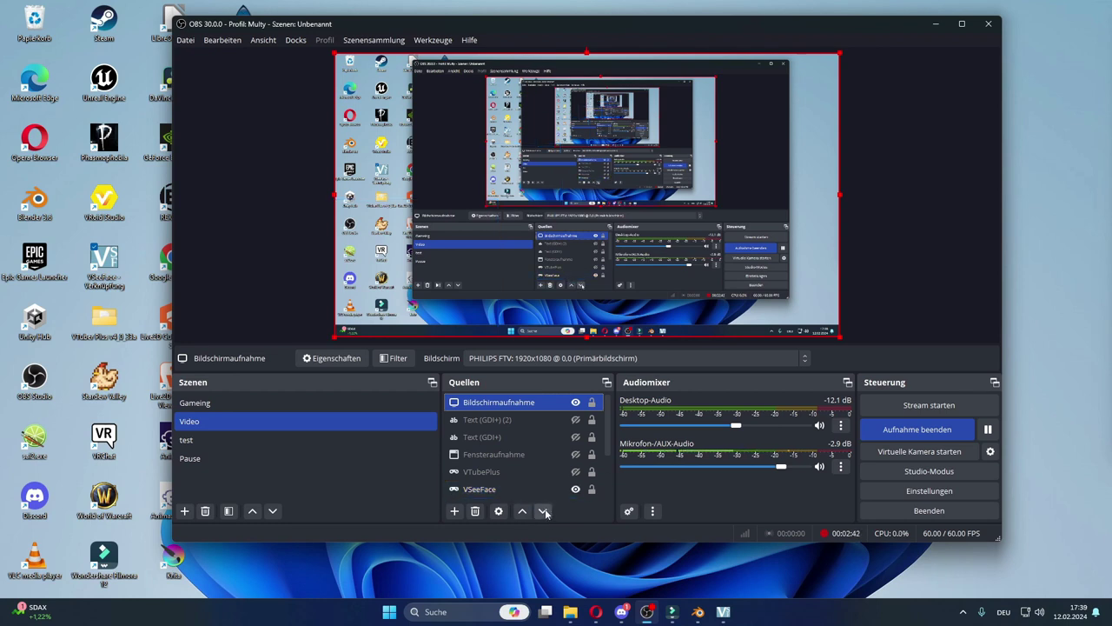
{"action": "left_click", "coordinate": [542, 511]}
{"action": "left_click", "coordinate": [542, 511]}
{"action": "left_click", "coordinate": [542, 511]}
{"action": "left_click", "coordinate": [542, 511]}
{"action": "left_click", "coordinate": [542, 511]}
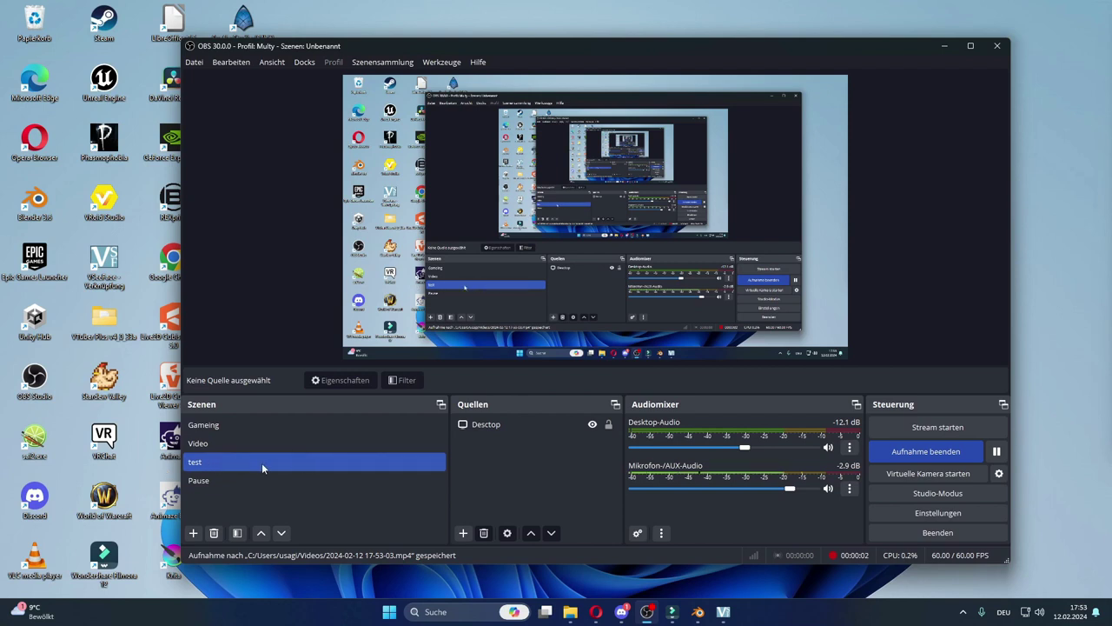
- Add a new visible window capture source named Fensteraufnahme 2 to the test scene
{"action": "left_click", "coordinate": [495, 424]}
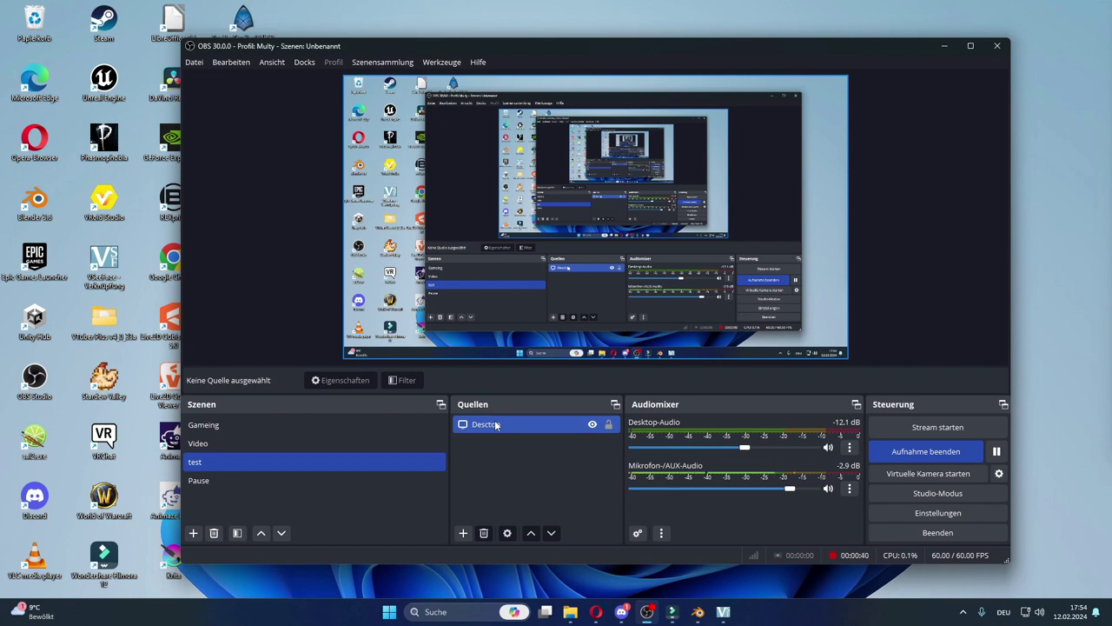
{"action": "left_click", "coordinate": [558, 441]}
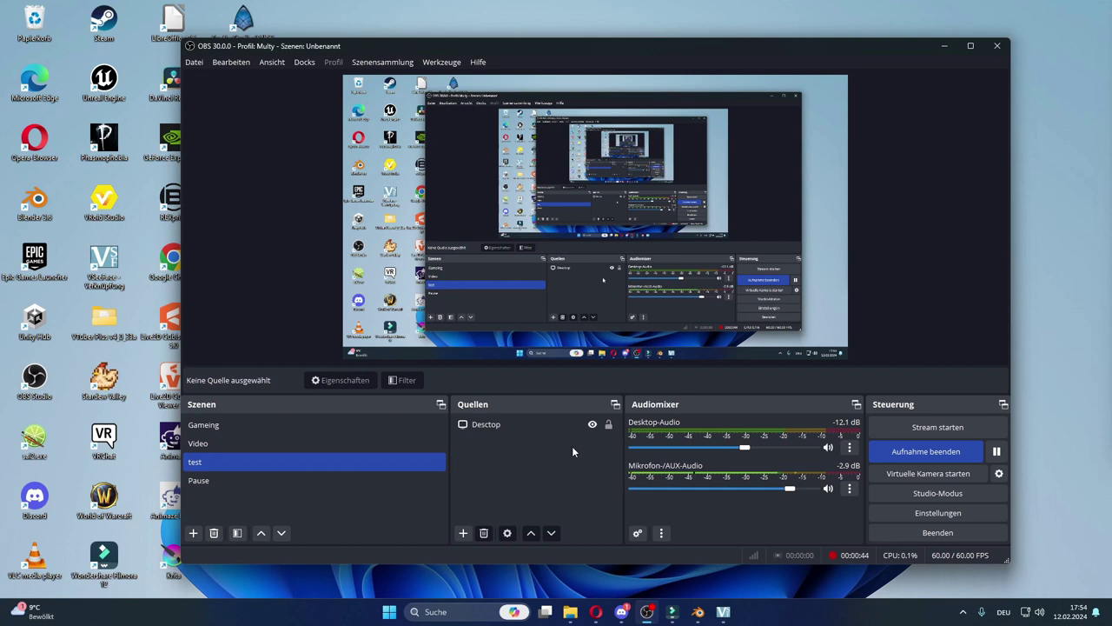
{"action": "left_click", "coordinate": [463, 532]}
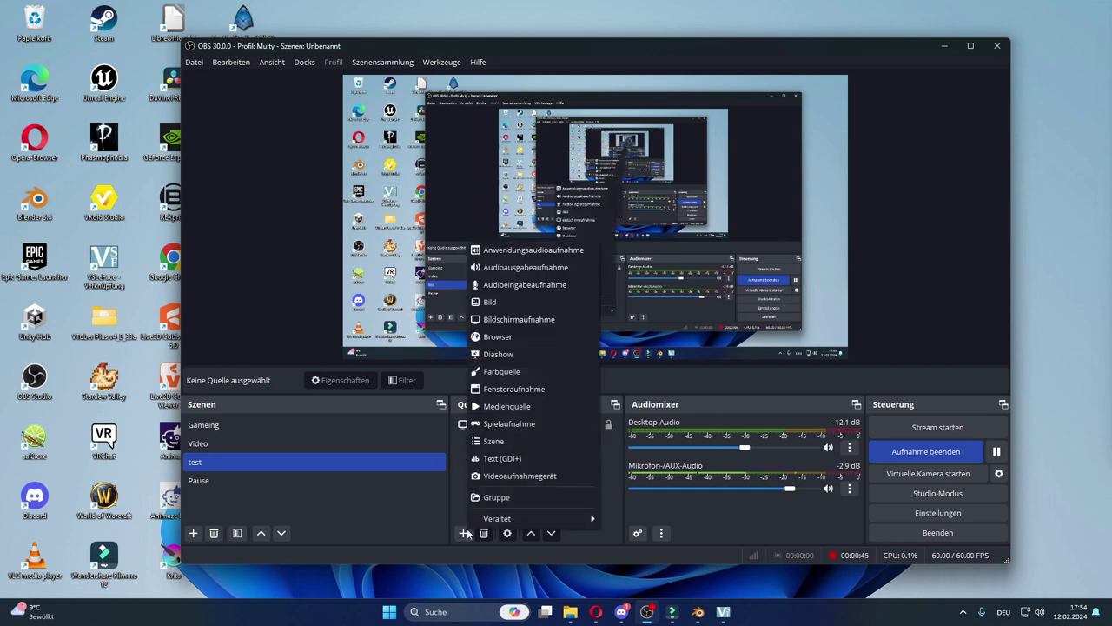
{"action": "left_click", "coordinate": [517, 390]}
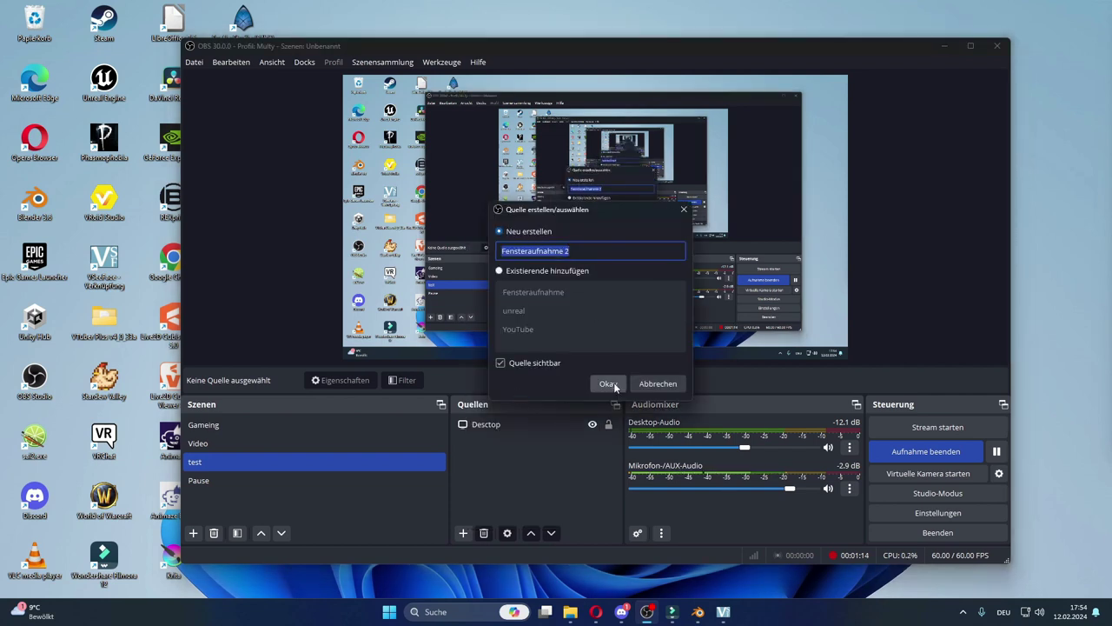
{"action": "key", "text": "Return"}
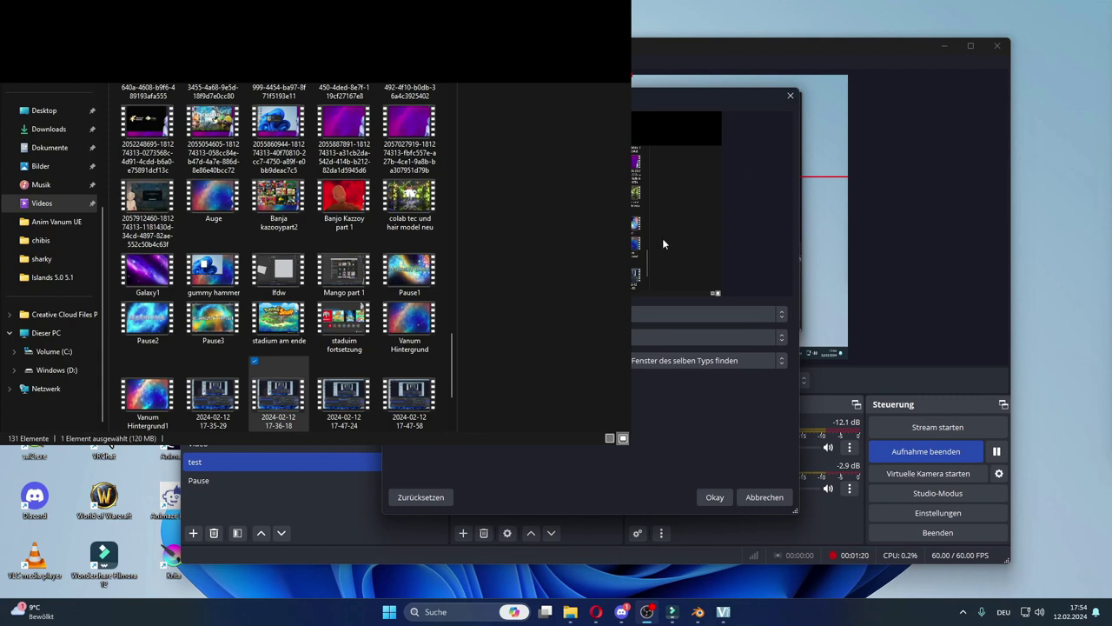
- Go through the capture choices of Fensteraufnahme 2, set its matching rule to "Fenster des selben Programms finden" and accept the source properties
{"action": "left_click", "coordinate": [695, 314]}
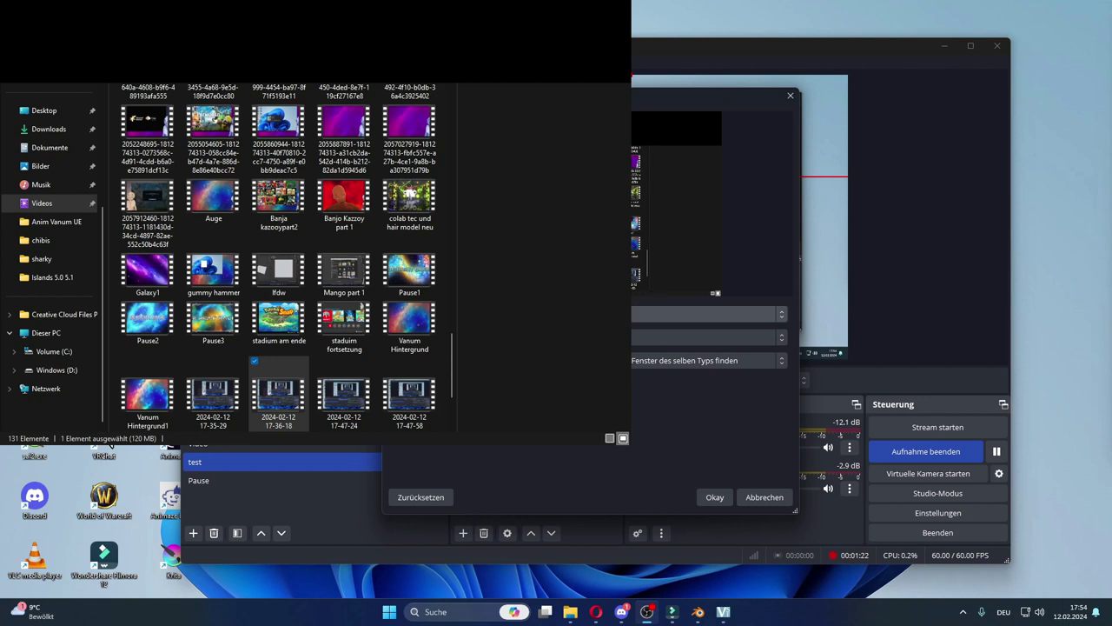
{"action": "key", "text": "Down"}
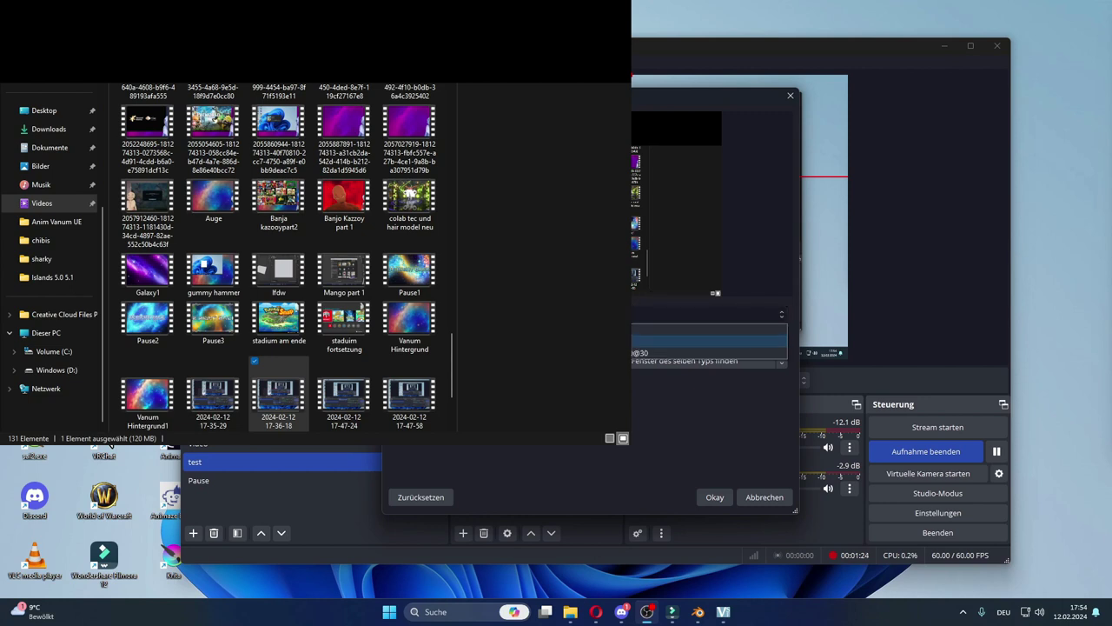
{"action": "key", "text": "Down"}
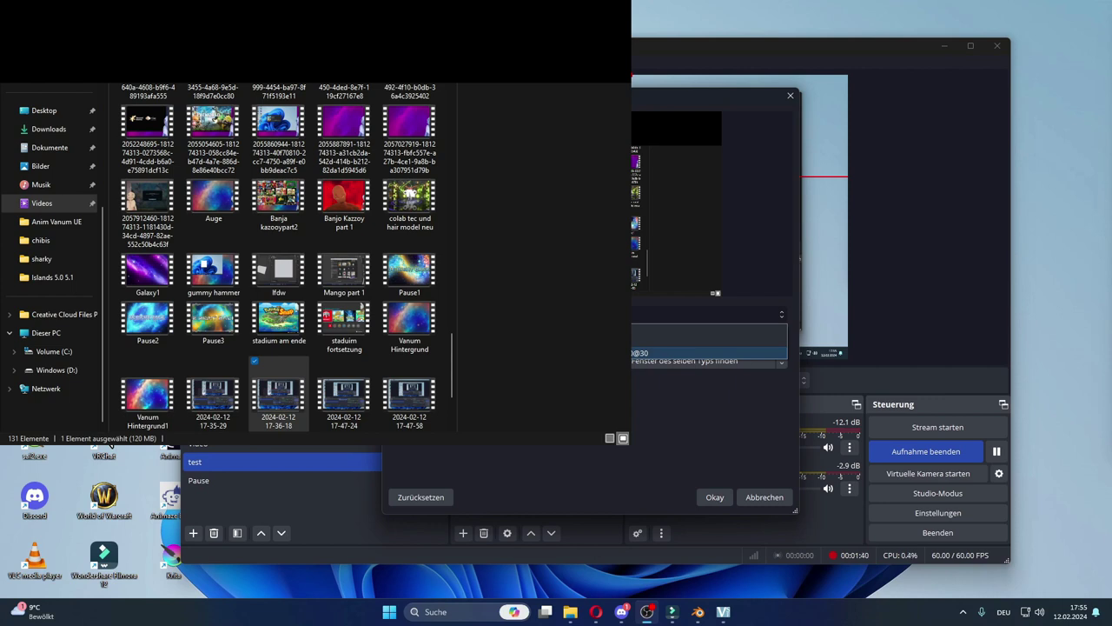
{"action": "key", "text": "Return"}
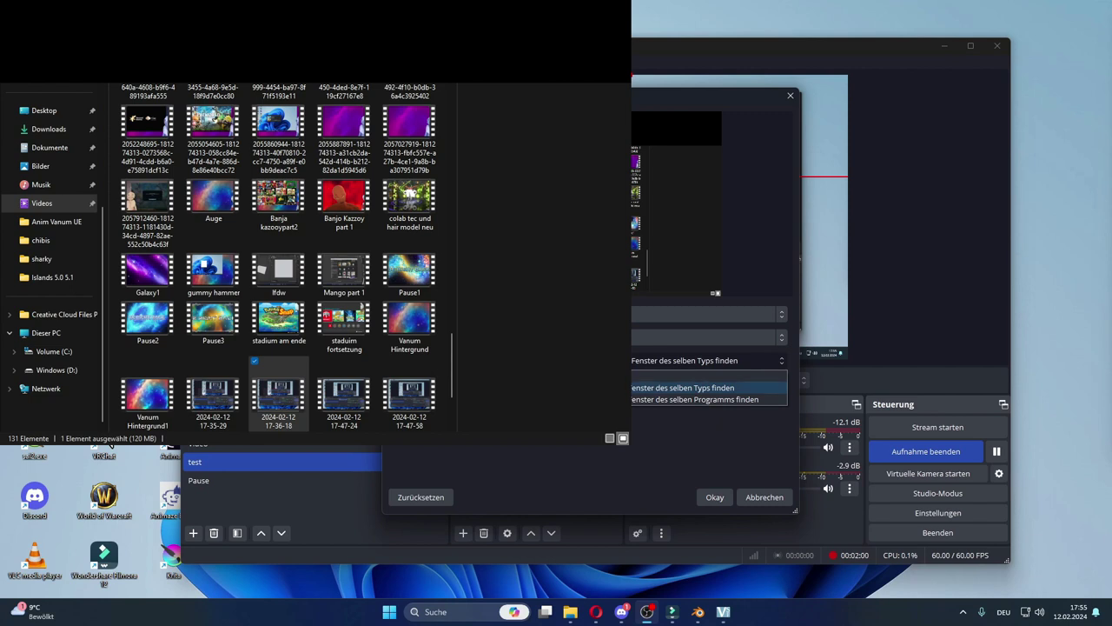
{"action": "left_click", "coordinate": [696, 399]}
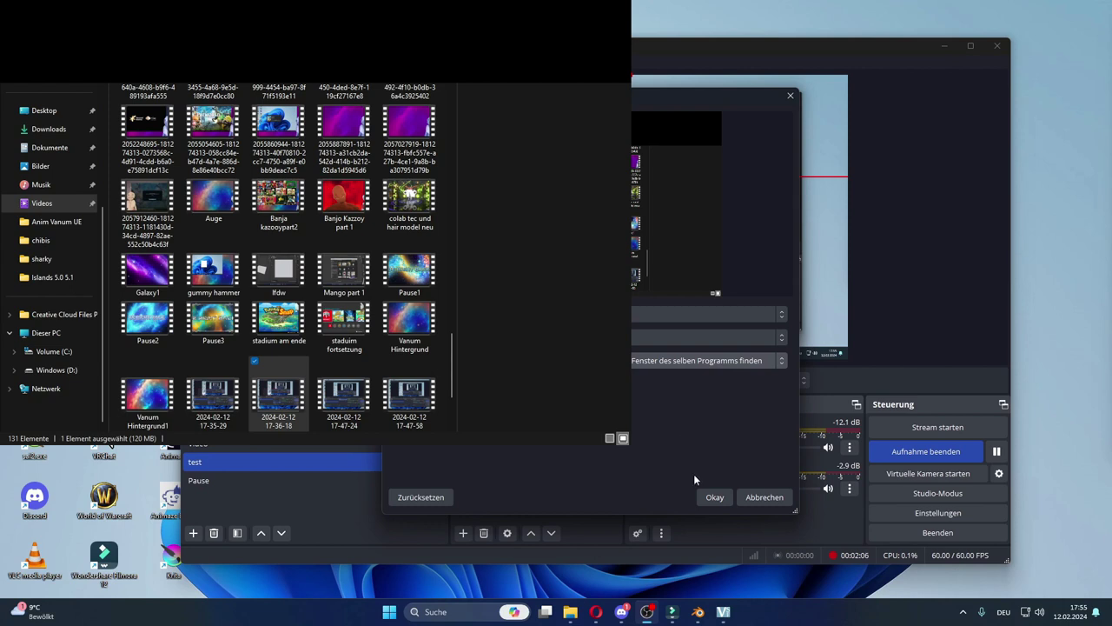
{"action": "left_click", "coordinate": [715, 497]}
- Place Fensteraufnahme 2 about 955 px from the canvas's left edge and 394 px from its upper edge, and try shifting the Desctop capture
{"action": "left_click_drag", "start_coordinate": [348, 13], "coordinate": [645, 61]}
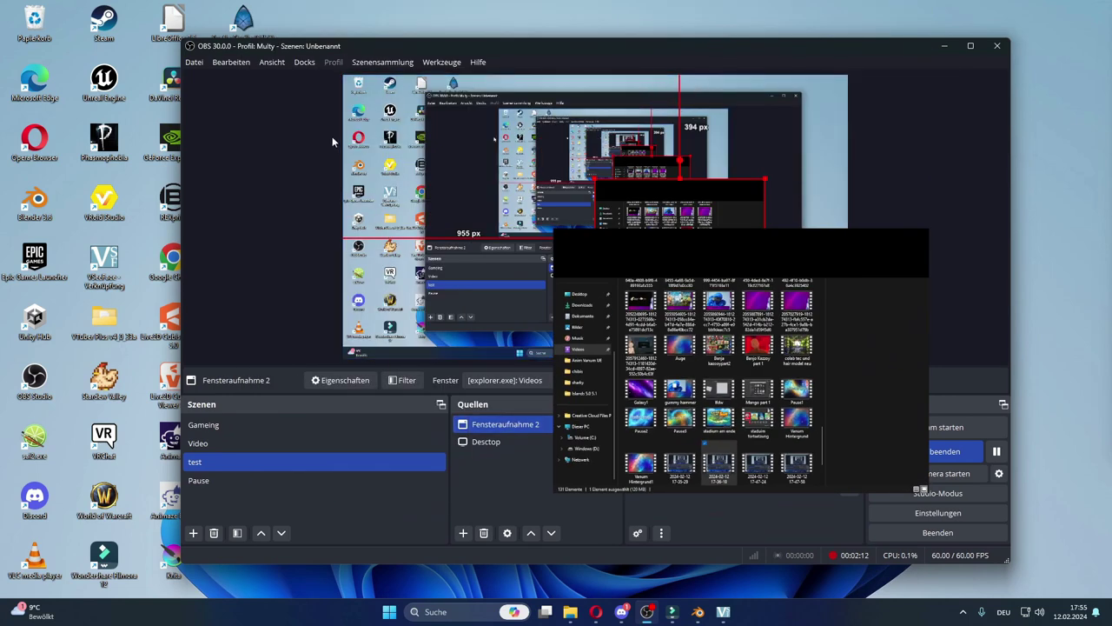
{"action": "left_click", "coordinate": [333, 142]}
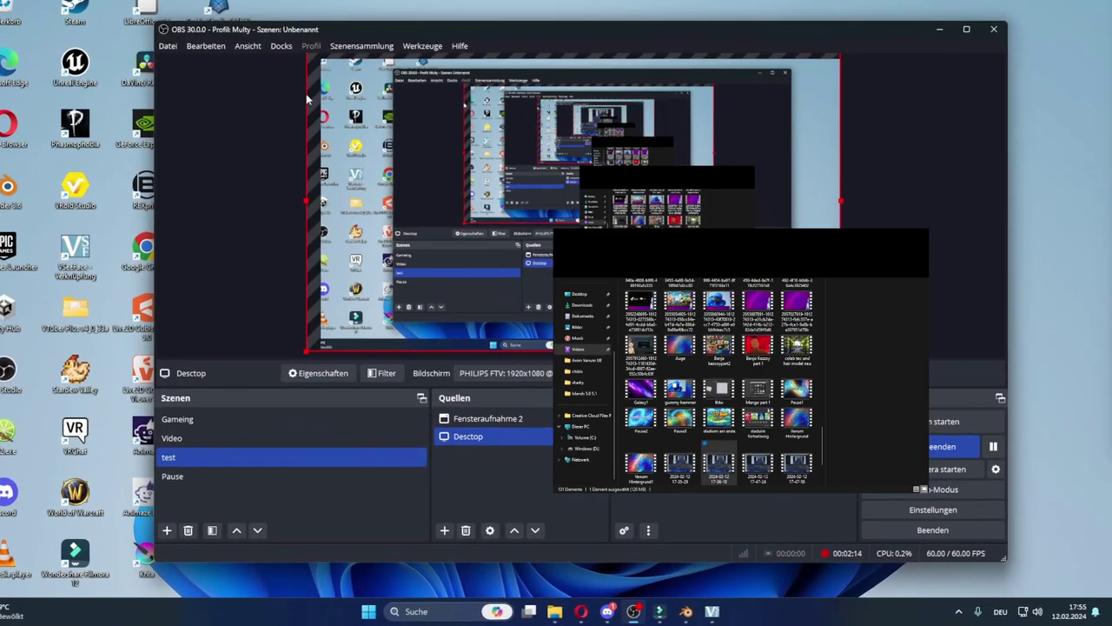
{"action": "left_click_drag", "start_coordinate": [306, 201], "coordinate": [323, 216]}
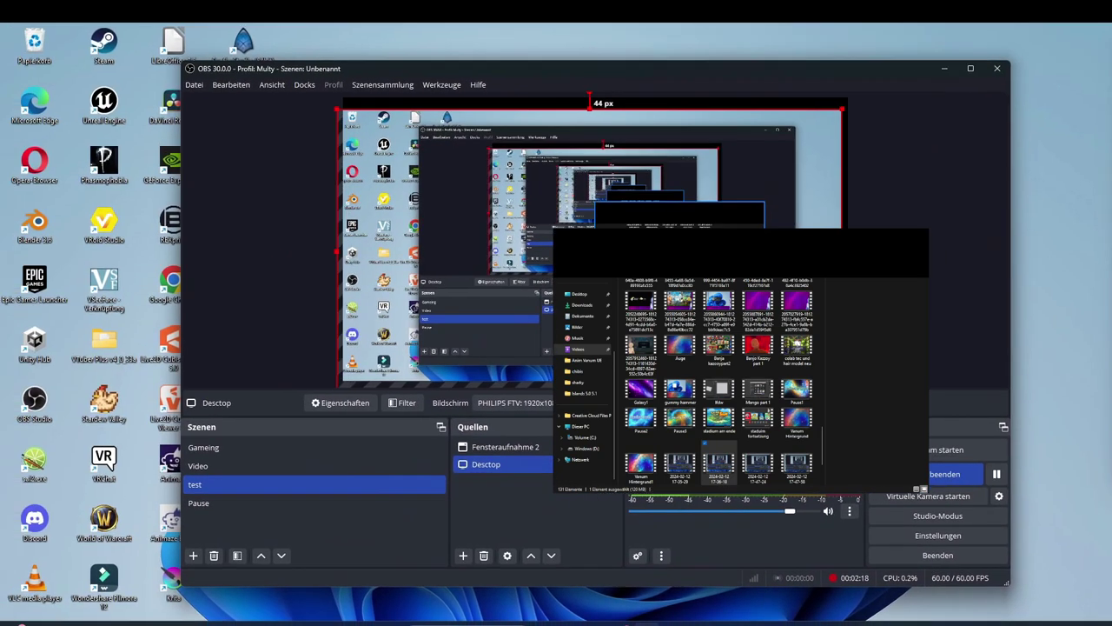
{"action": "left_click_drag", "start_coordinate": [584, 304], "coordinate": [584, 291]}
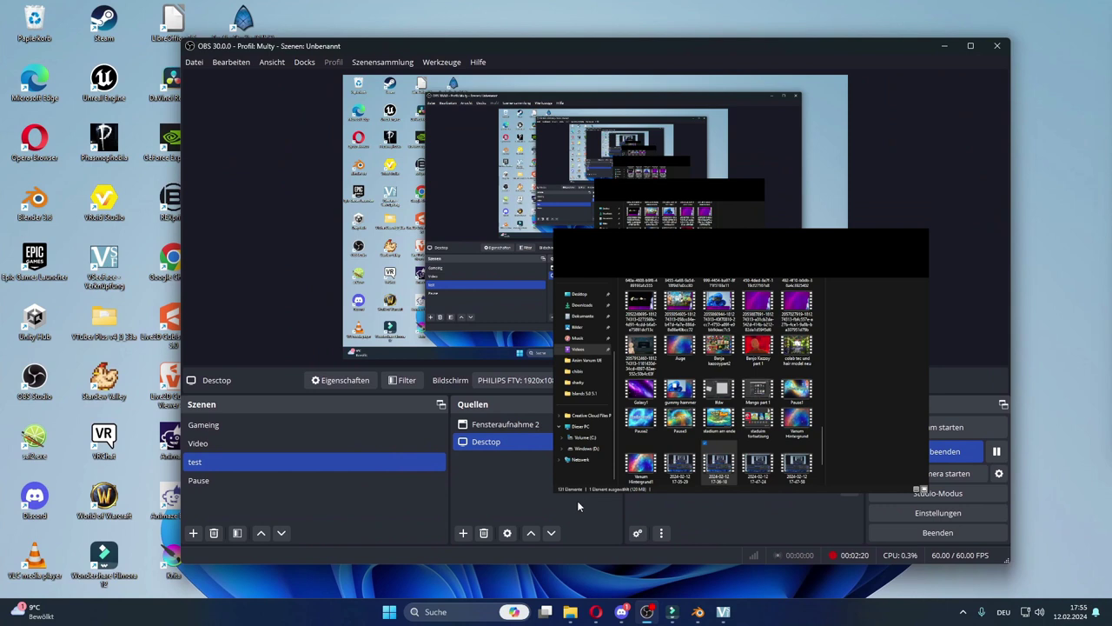
- Remove Fensteraufnahme 2 from the test scene's sources and confirm the deletion
{"action": "left_click", "coordinate": [504, 424]}
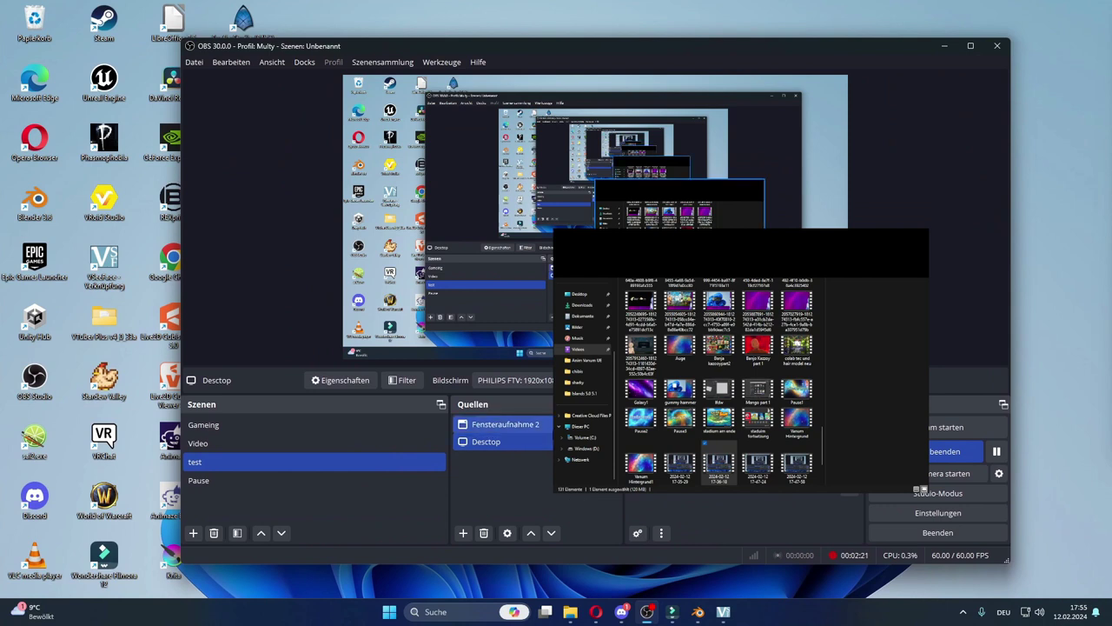
{"action": "left_click", "coordinate": [484, 533]}
{"action": "key", "text": "Return"}
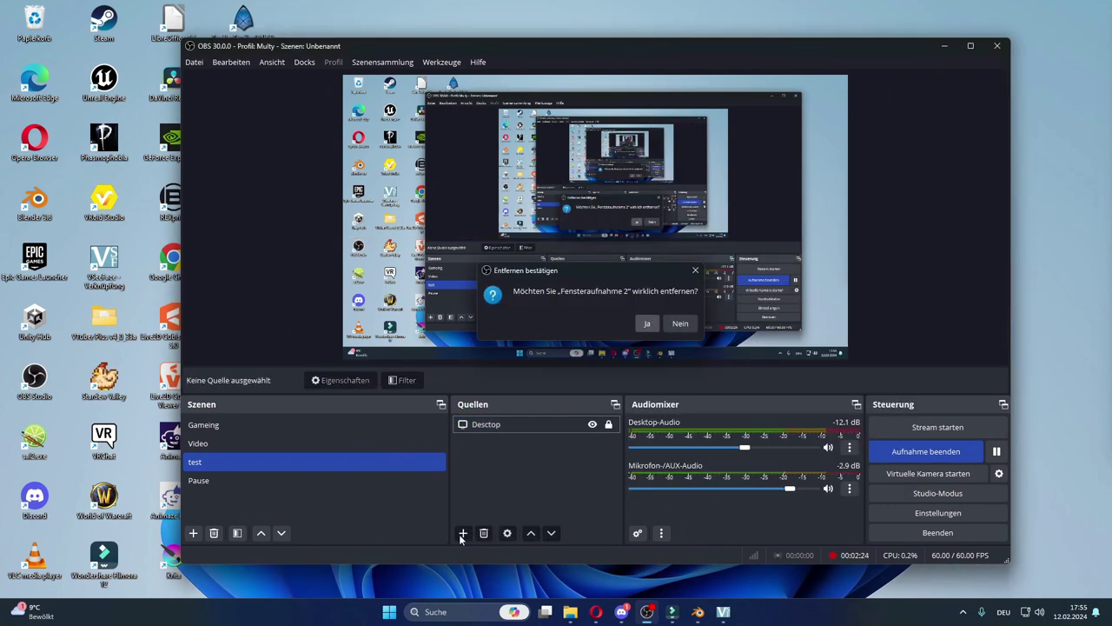
{"action": "left_click", "coordinate": [463, 532]}
{"action": "key", "text": "Escape"}
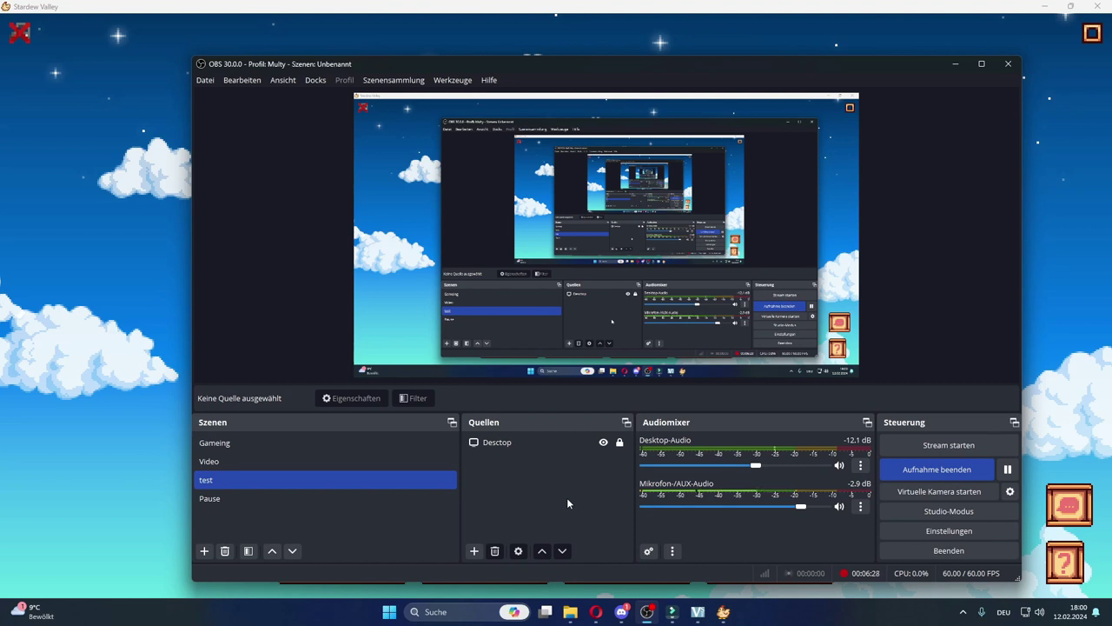
- Add a new visible Spielaufnahme source with the suggested name to the test scene
{"action": "left_click", "coordinate": [475, 551]}
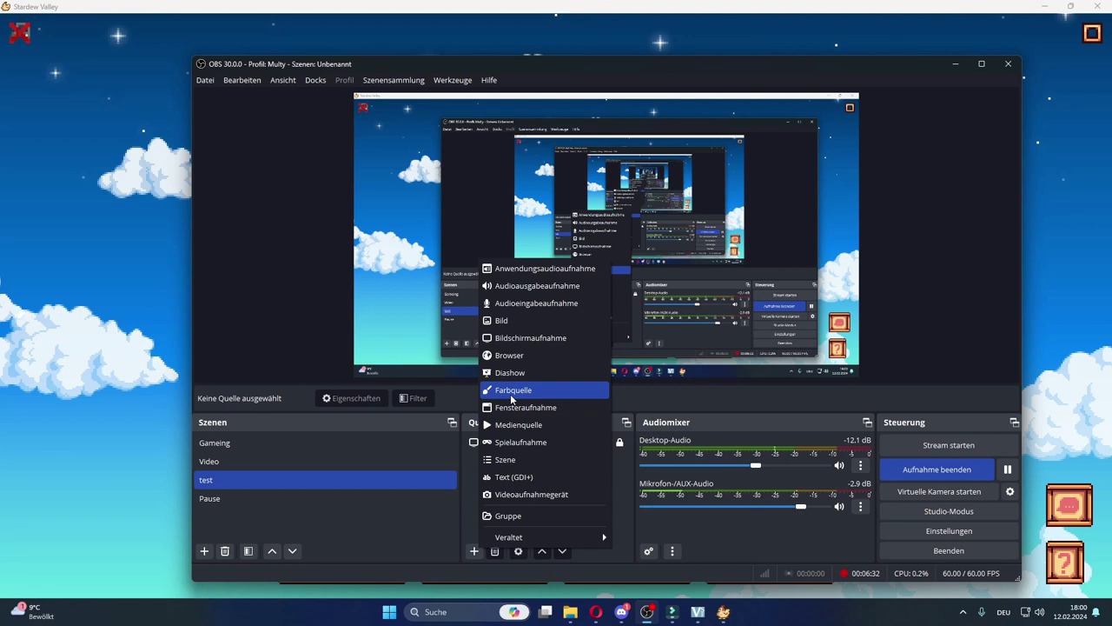
{"action": "left_click", "coordinate": [525, 441]}
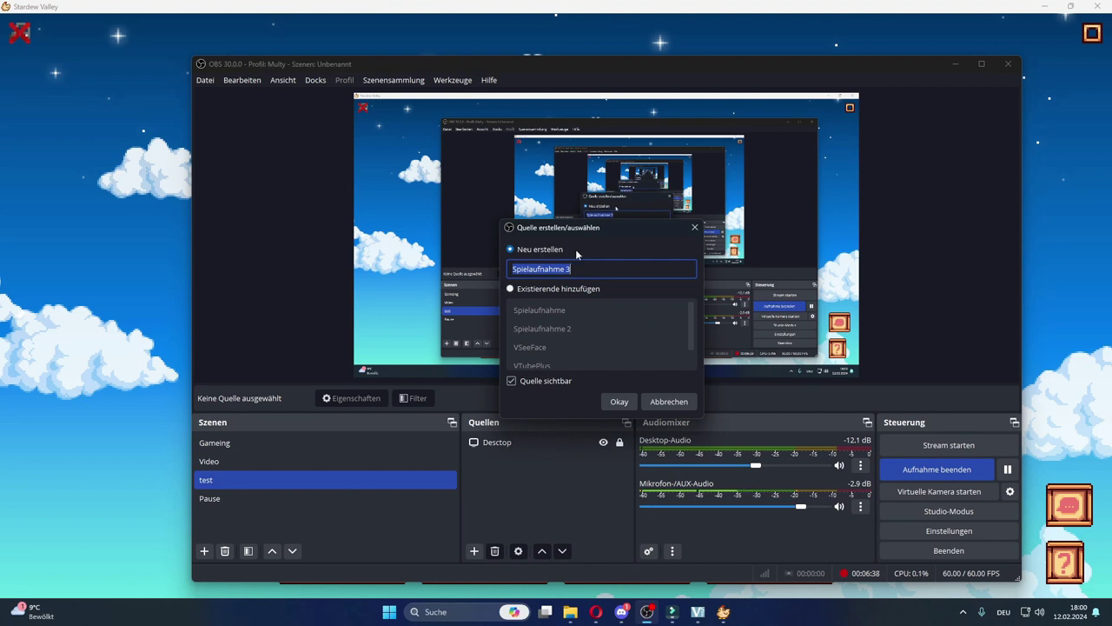
{"action": "left_click", "coordinate": [619, 402]}
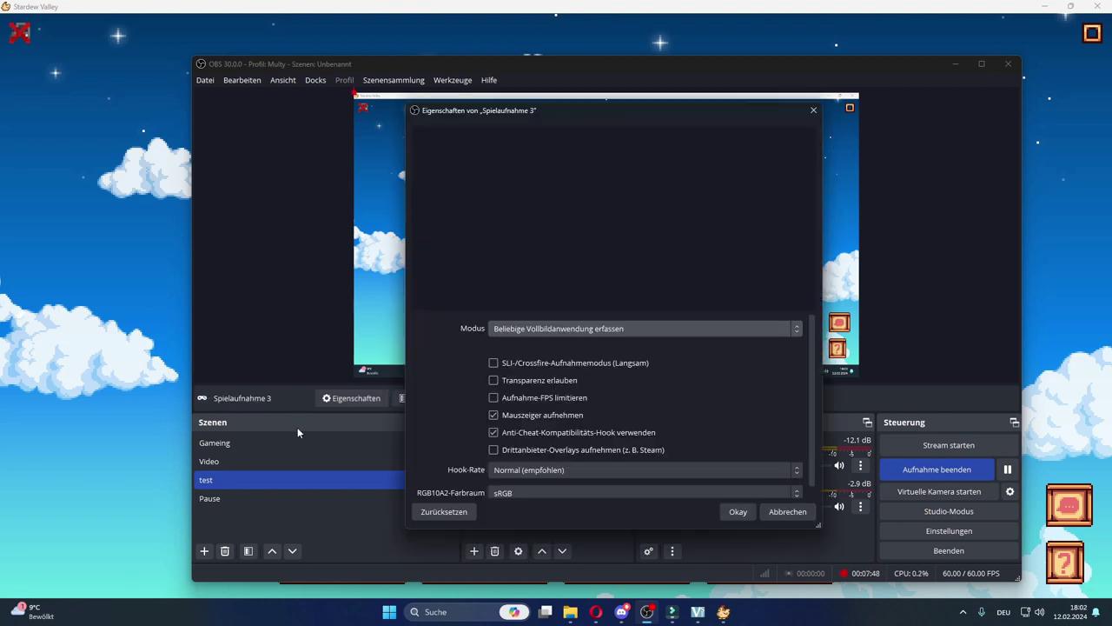
- Set the game capture's mode to "Bestimmtes Fenster erfassen" with the Stardew Valley window, and view the running game briefly
{"action": "left_click", "coordinate": [579, 321]}
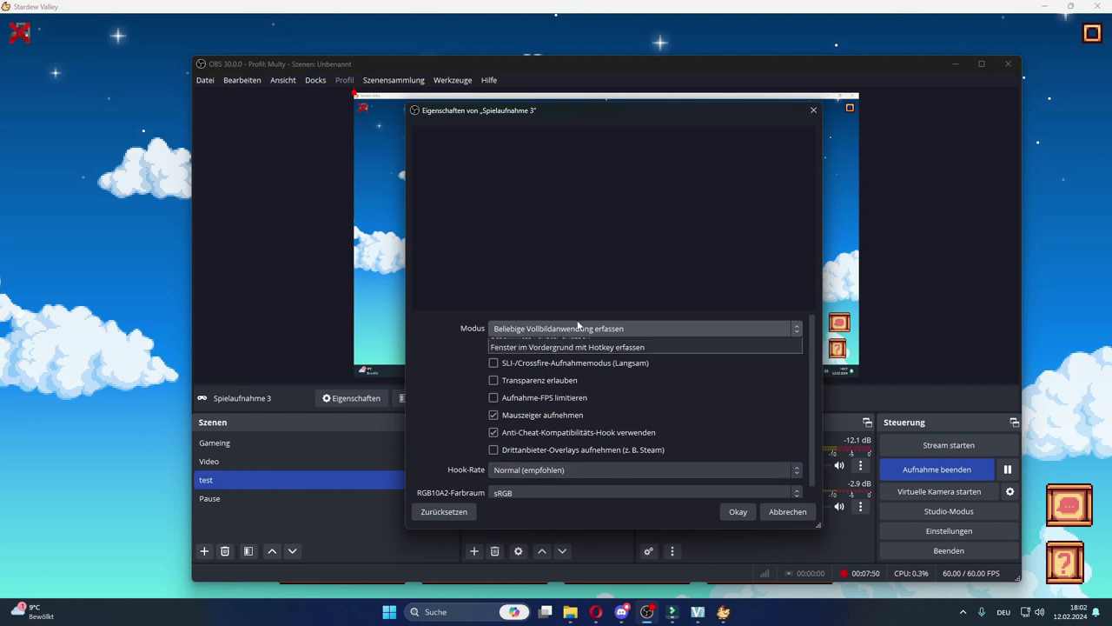
{"action": "left_click", "coordinate": [502, 353]}
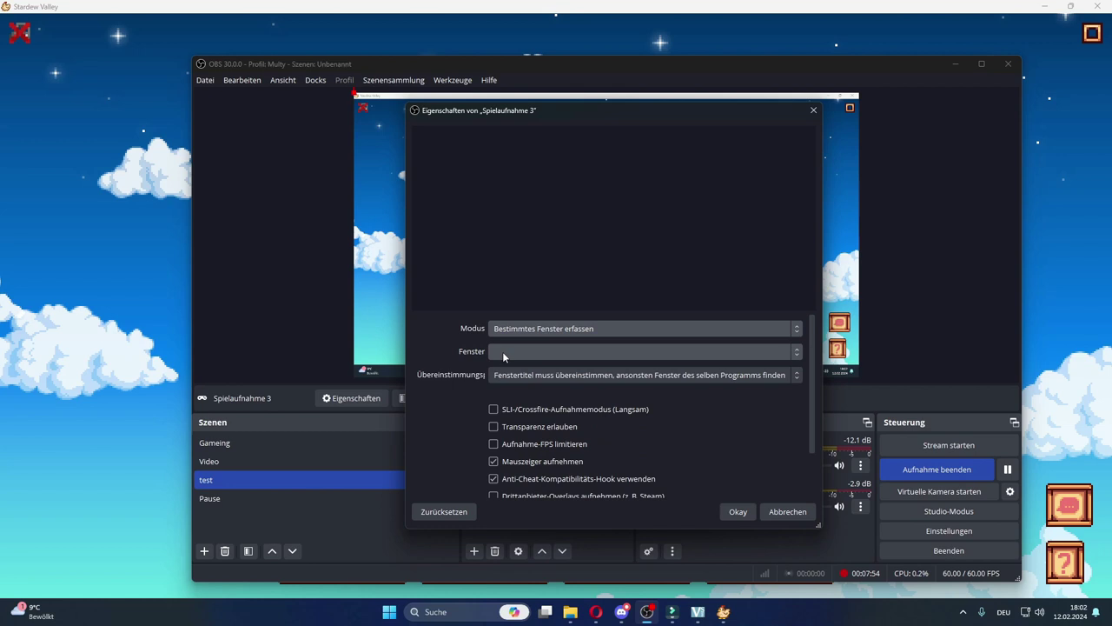
{"action": "left_click", "coordinate": [502, 351]}
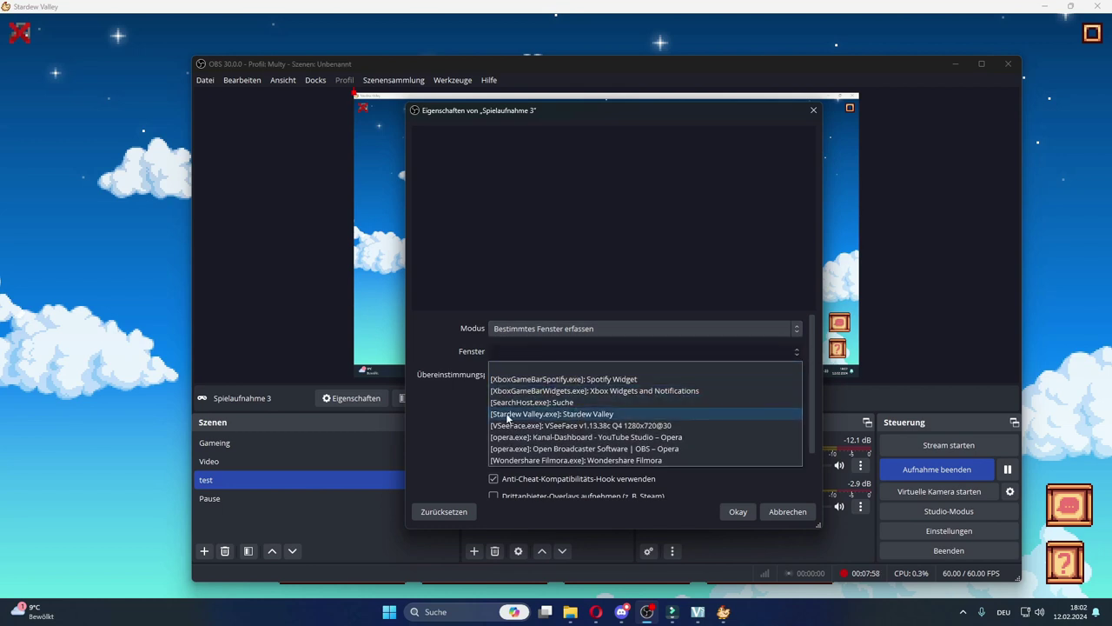
{"action": "left_click", "coordinate": [582, 415]}
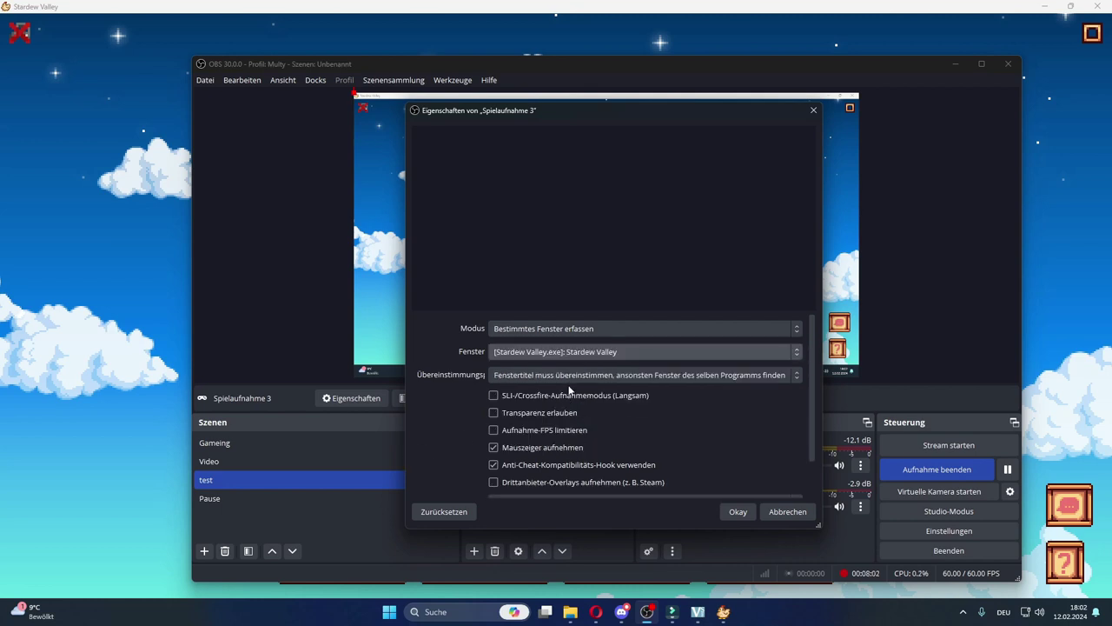
{"action": "key", "text": "alt+Tab"}
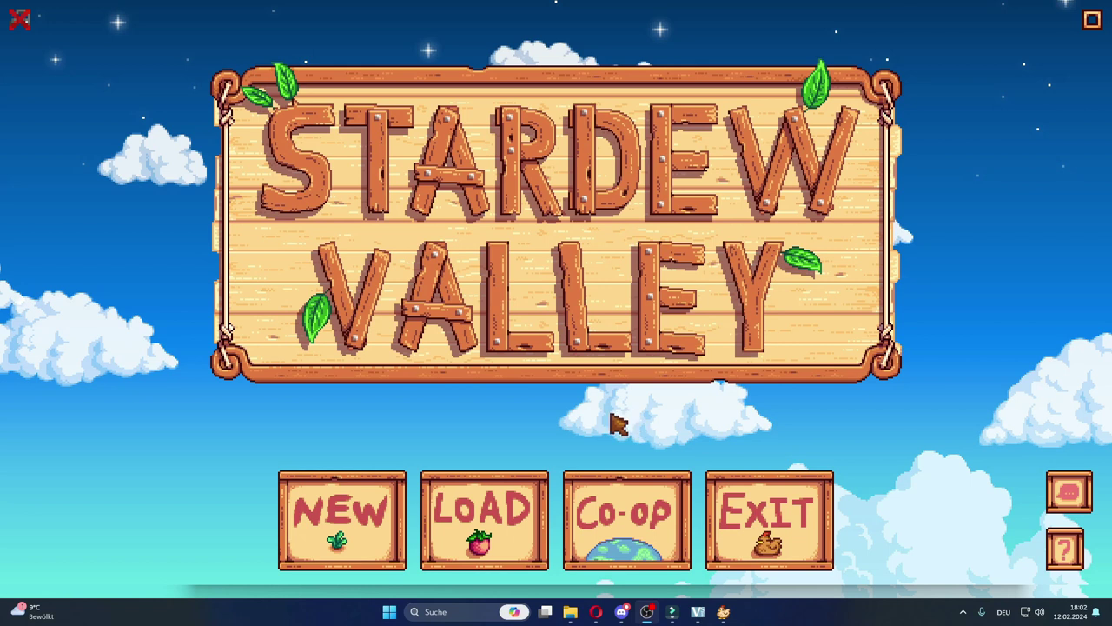
{"action": "key", "text": "alt+Tab"}
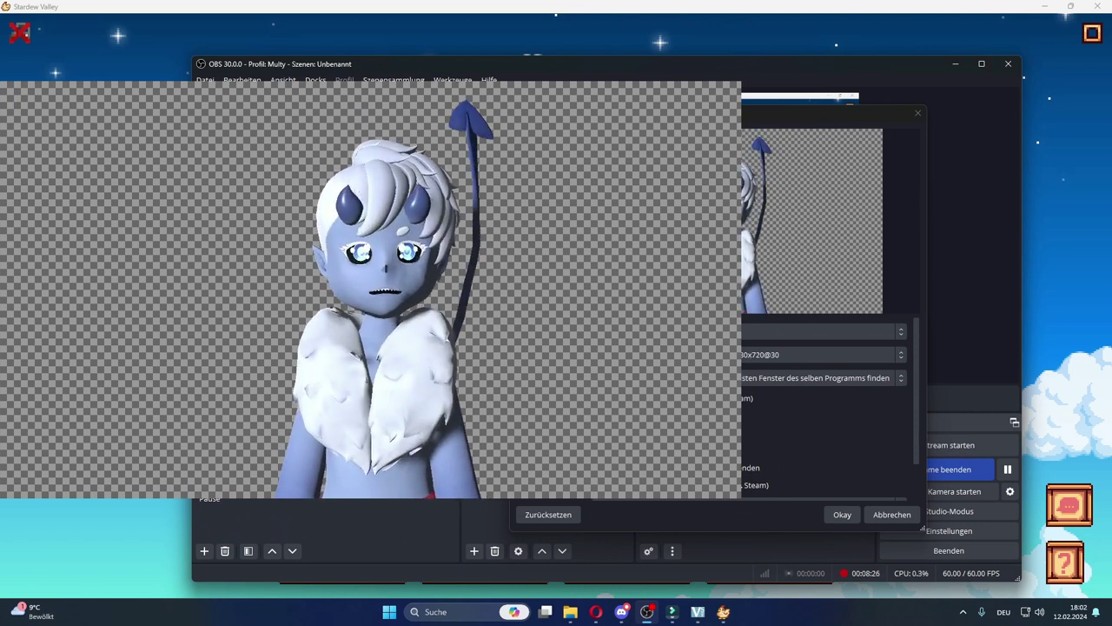
- Let the game capture record the VSeeFace window with "Transparenz erlauben" enabled, and place the avatar in the canvas's lower right corner
{"action": "left_click_drag", "start_coordinate": [835, 113], "coordinate": [910, 107]}
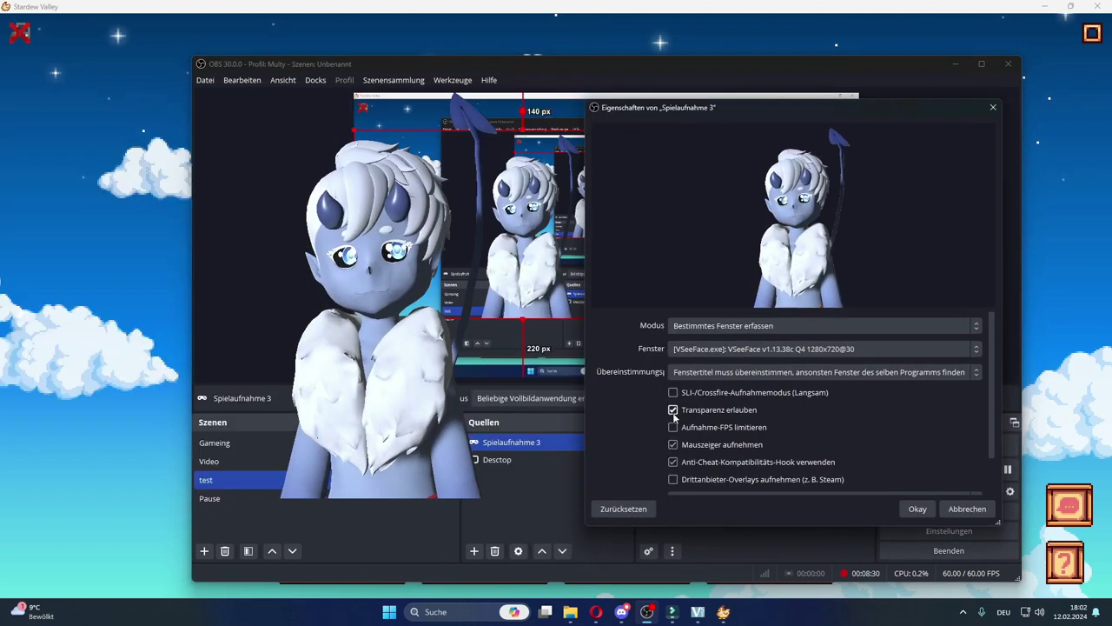
{"action": "left_click", "coordinate": [674, 416]}
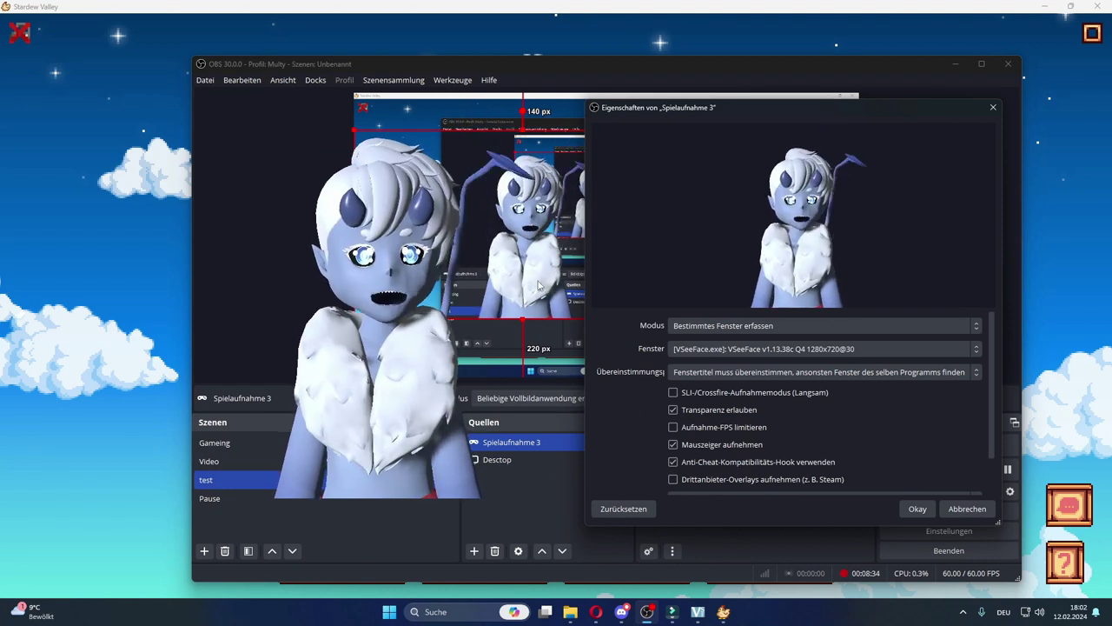
{"action": "left_click_drag", "start_coordinate": [539, 285], "coordinate": [421, 337]}
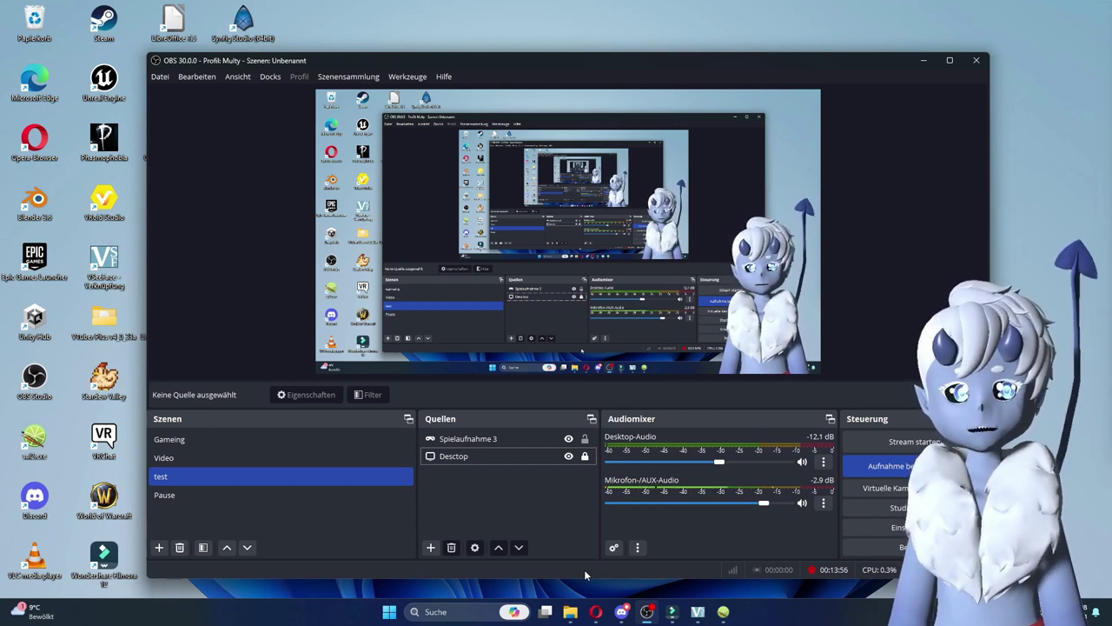
- Open the choice of source types for adding another source to the test scene
{"action": "left_click", "coordinate": [430, 547]}
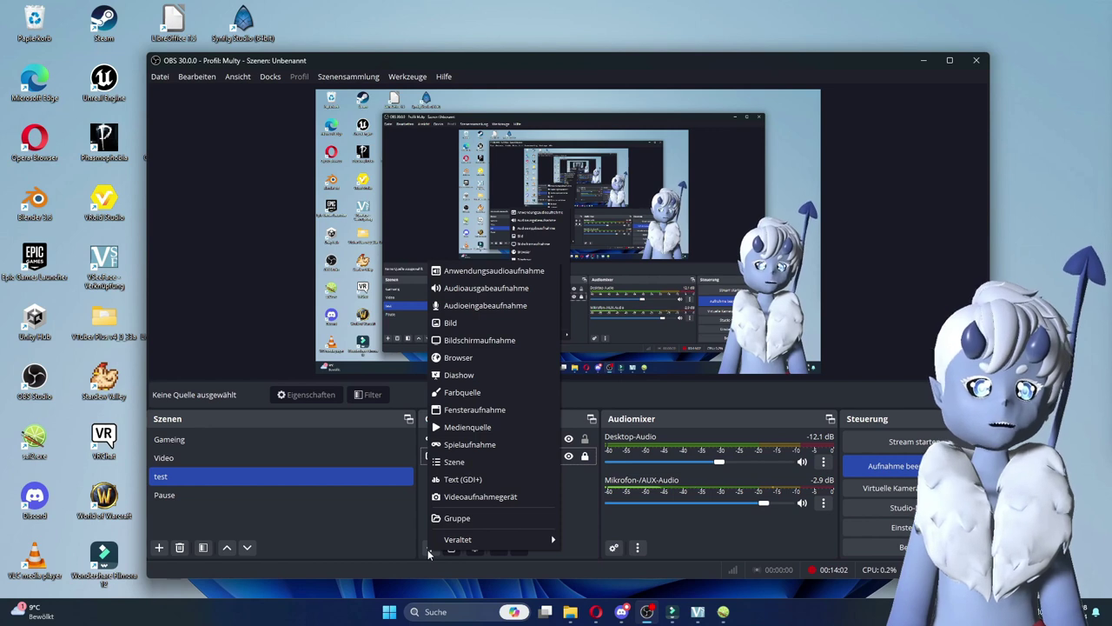